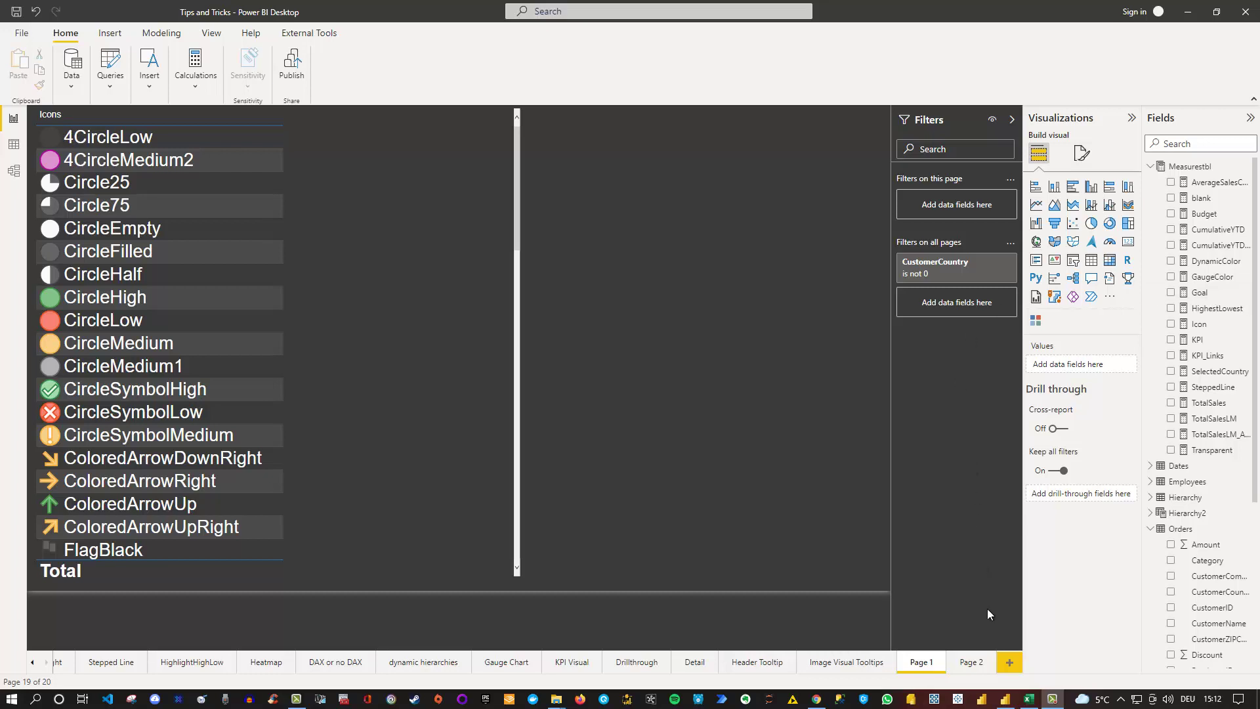
Add a table visual with Category and TotalSales on the empty Page 2.
left_click(967, 664)
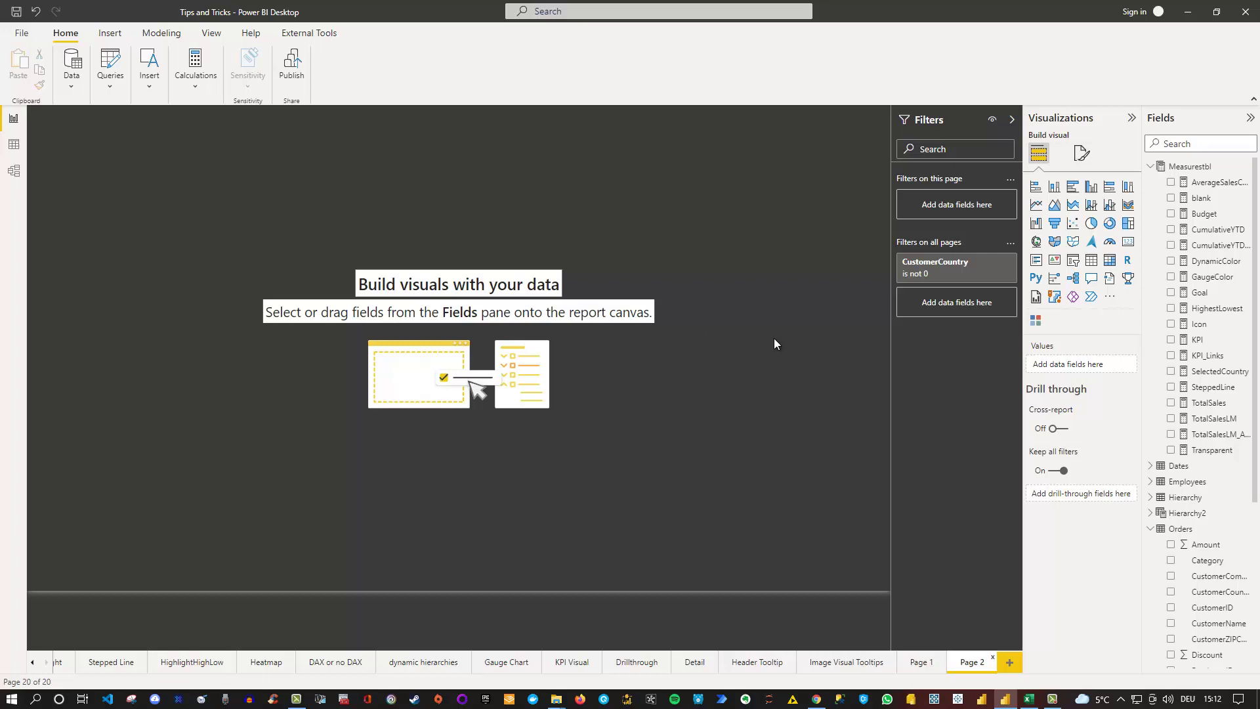
left_click(1172, 562)
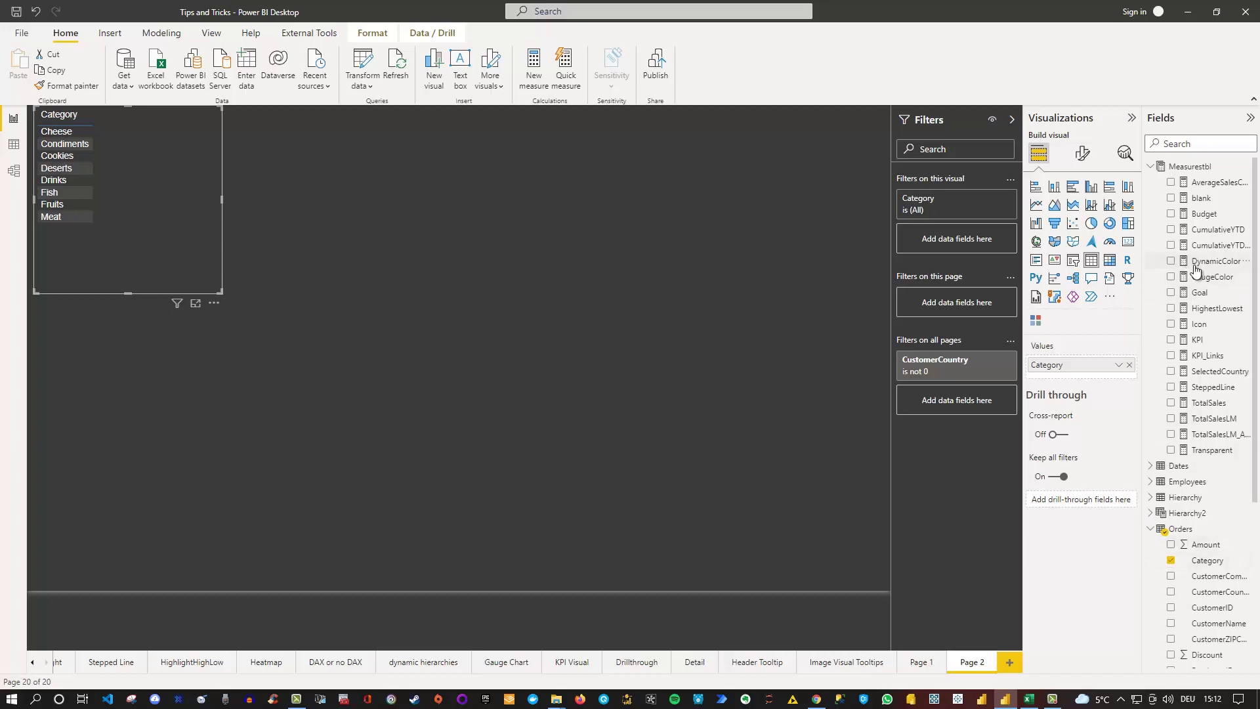
left_click(1172, 403)
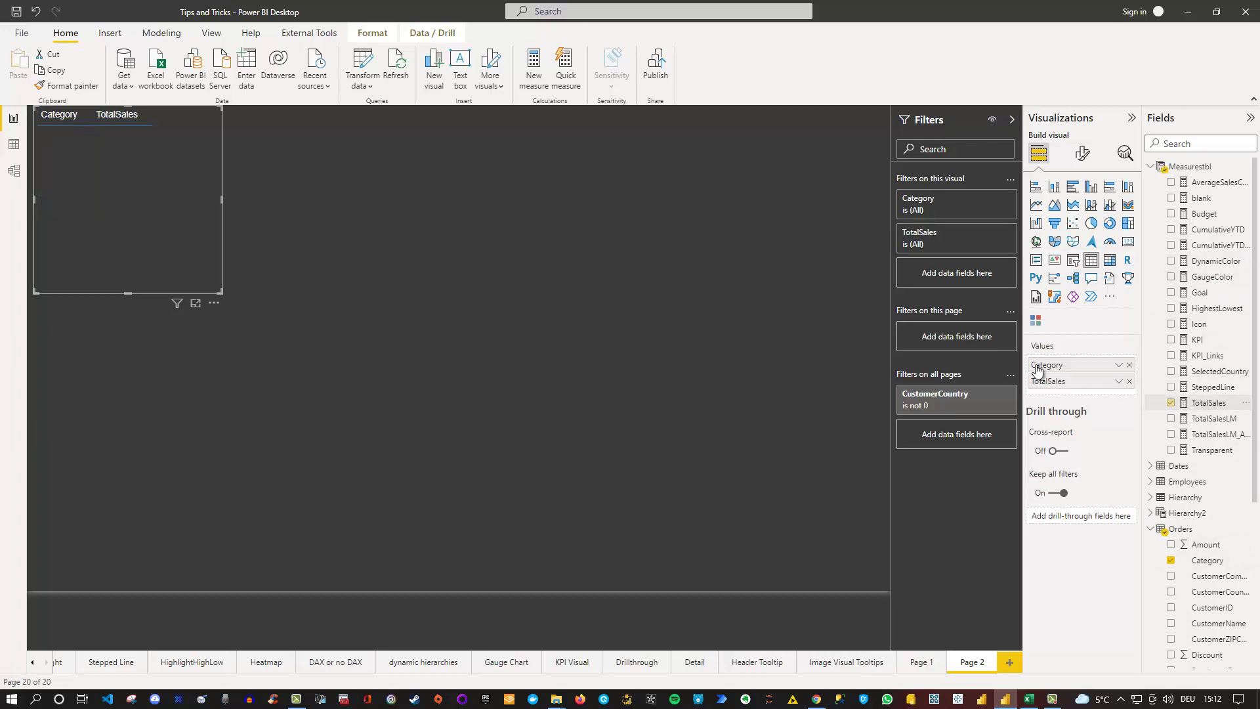
Set the table's values font size to 15 and enlarge the table on the canvas.
left_click(1083, 153)
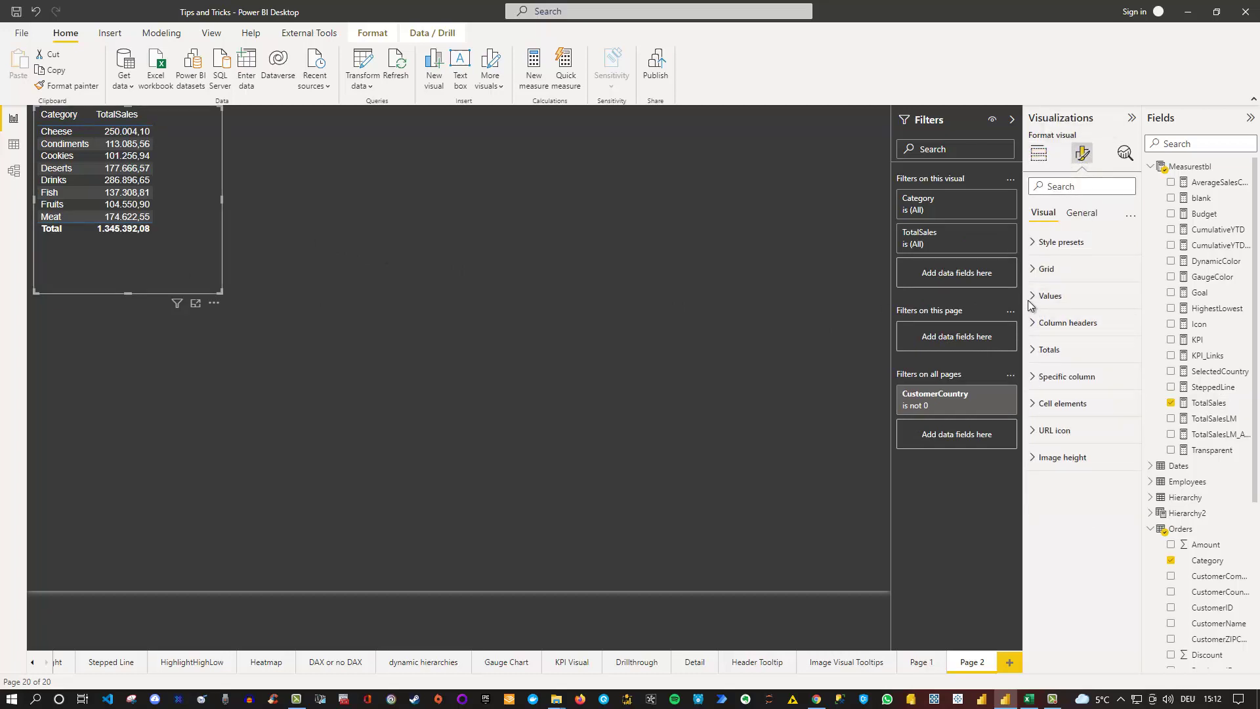
left_click(1045, 296)
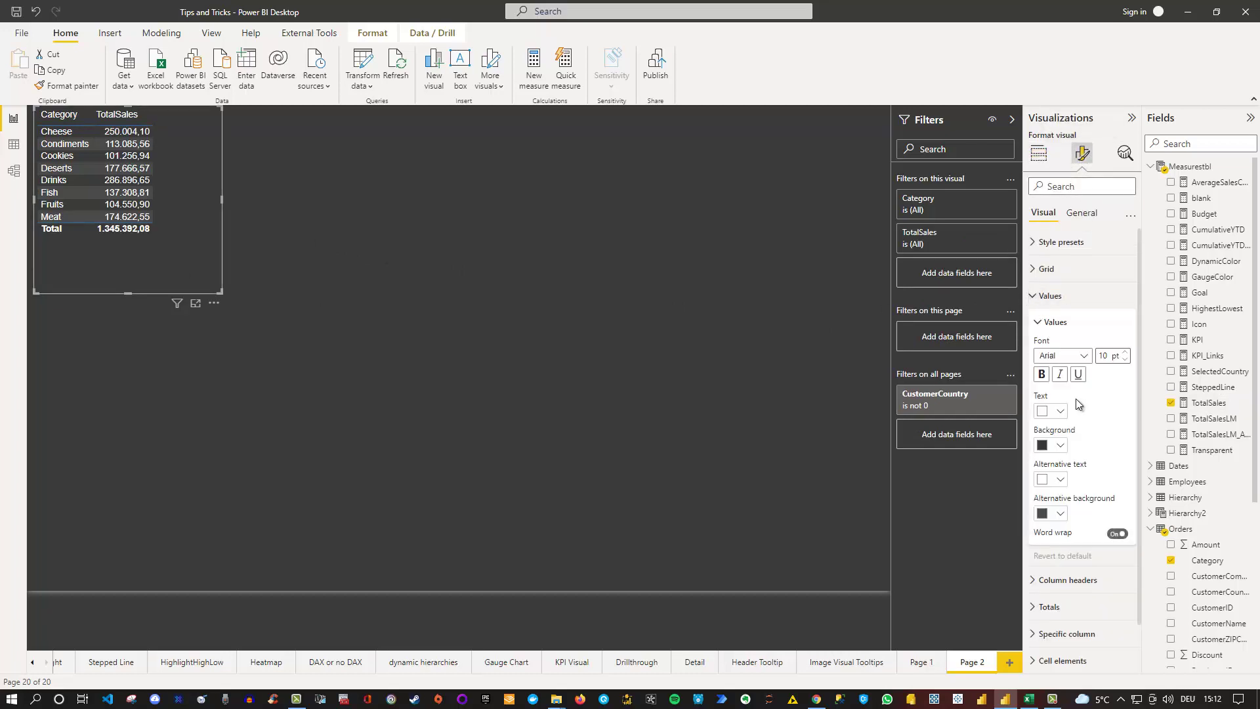
double_click(1104, 354)
type("15")
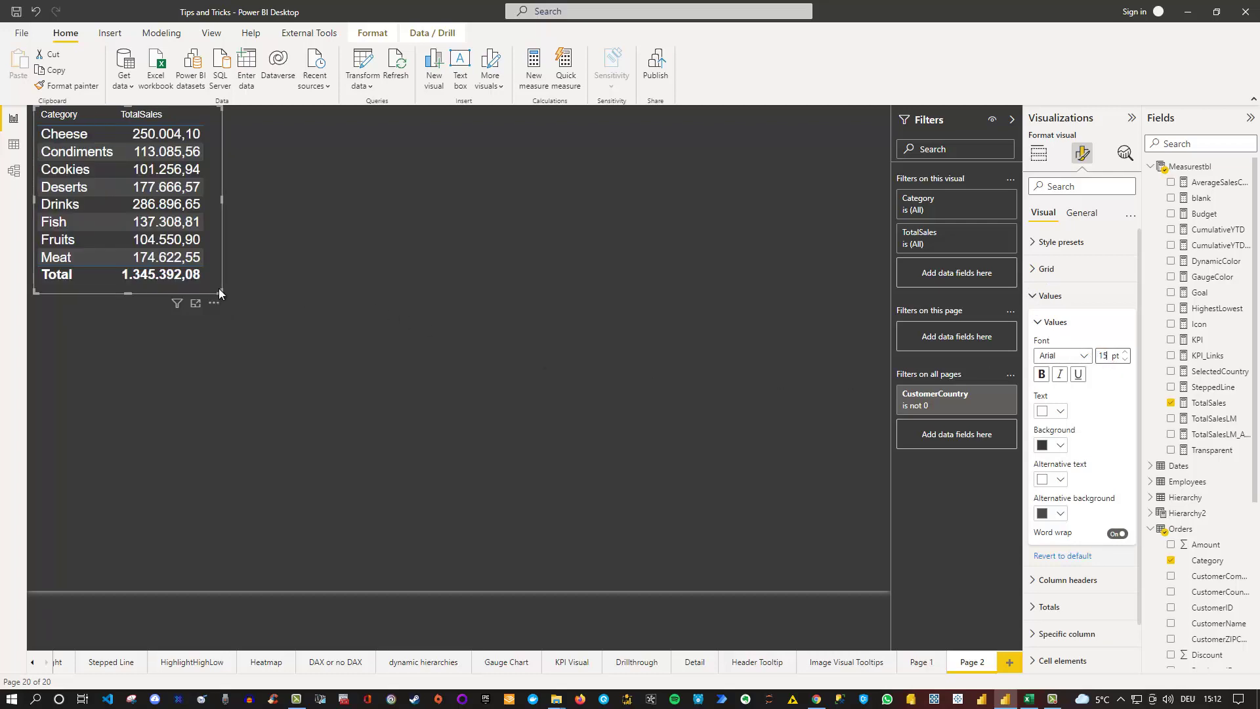
left_click_drag(220, 291, 381, 389)
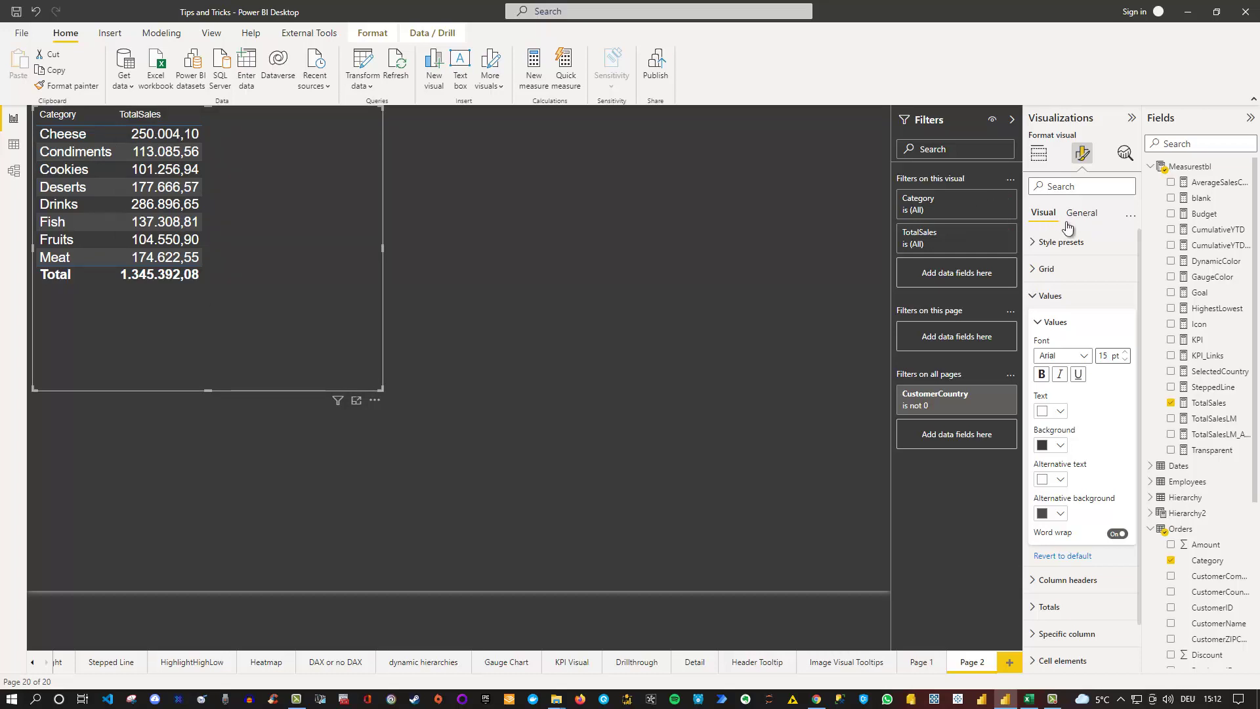
Collapse Values and set the Cell elements series to TotalSales.
left_click(1037, 297)
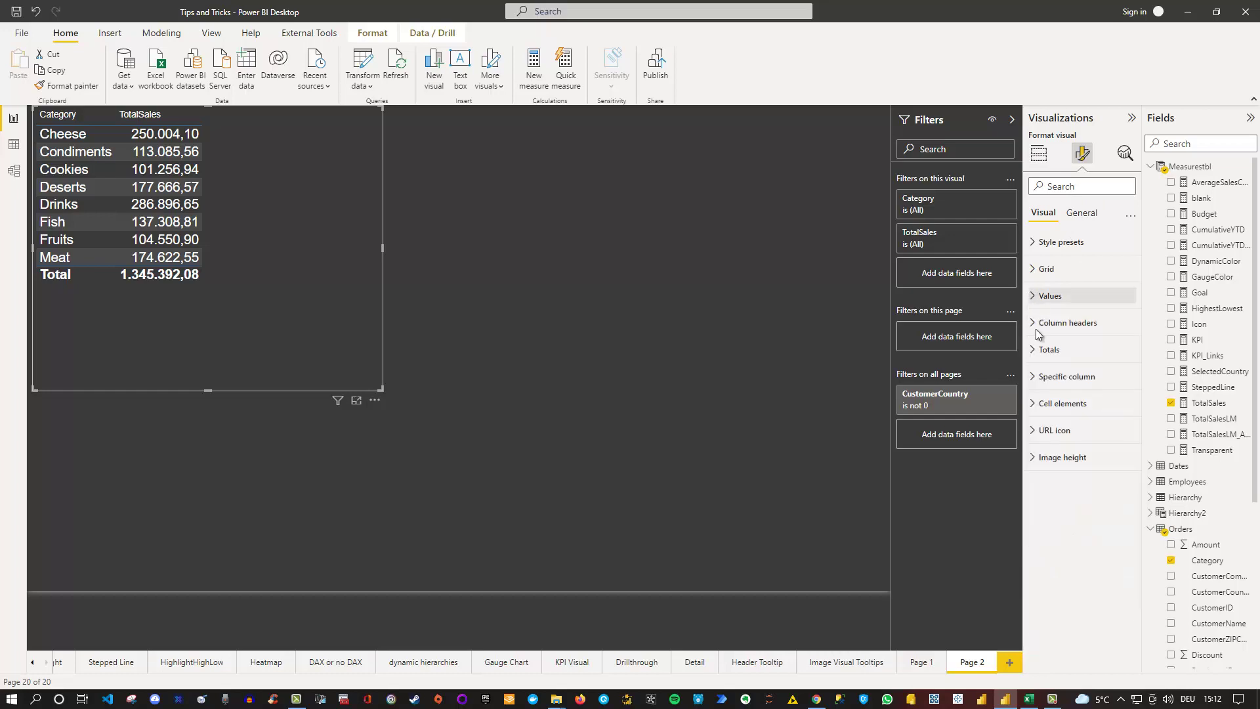
left_click(1034, 405)
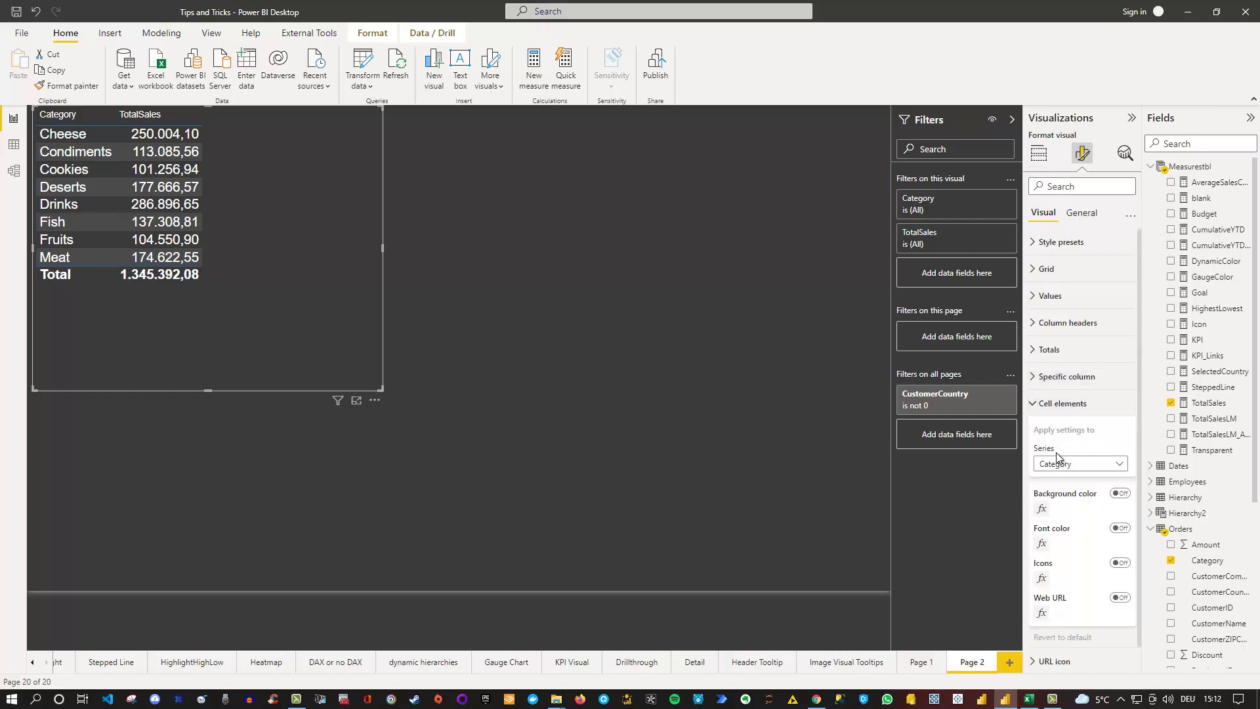
left_click(1072, 468)
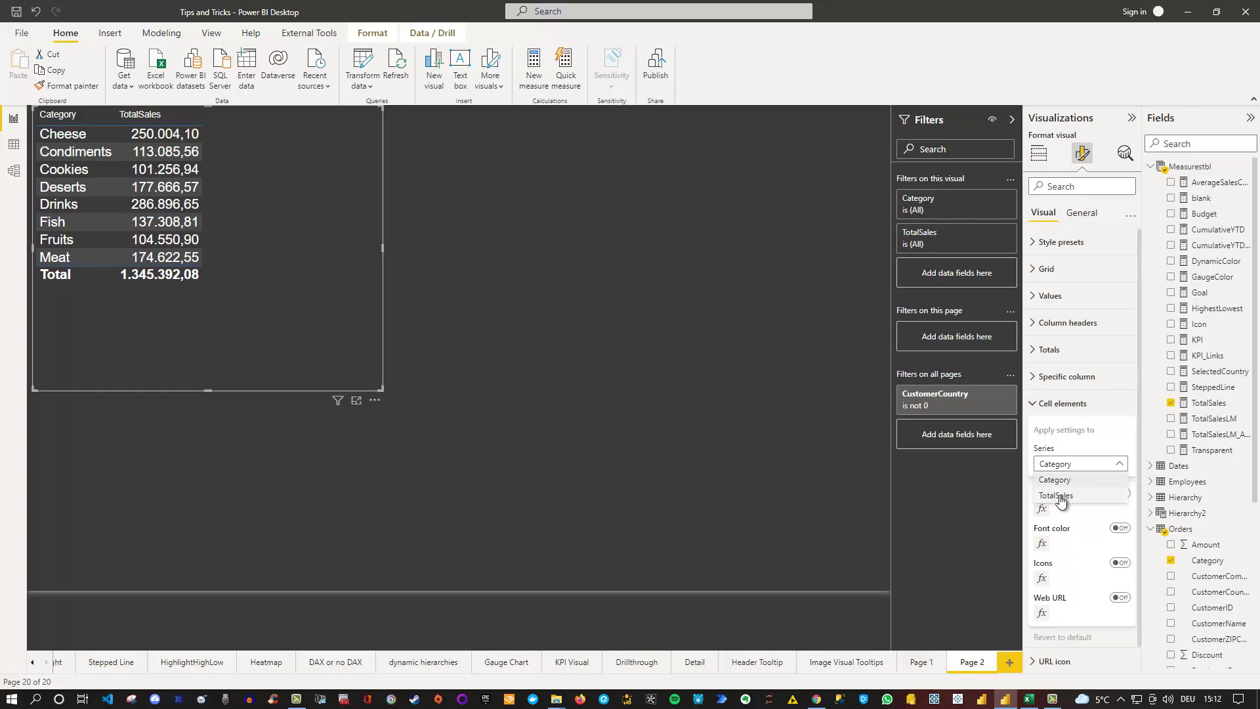
left_click(1058, 497)
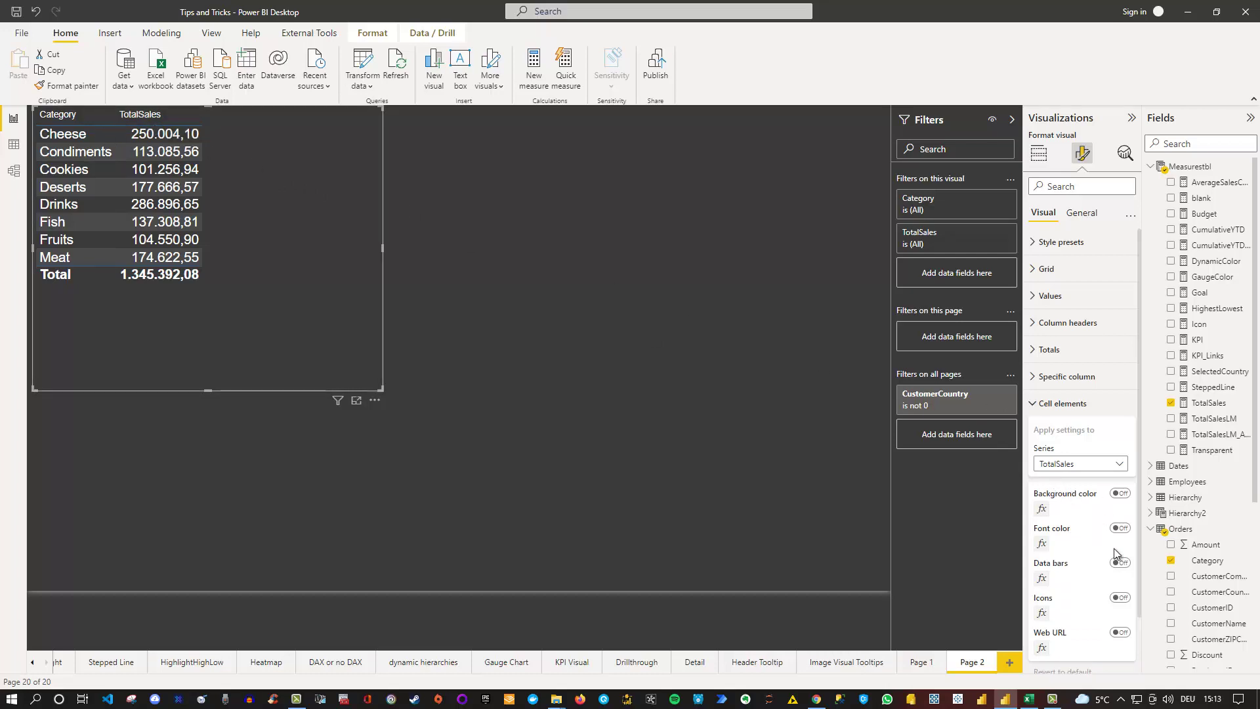
Try TotalSales background colour, font colour and data bars, leaving each switched off.
left_click(1123, 495)
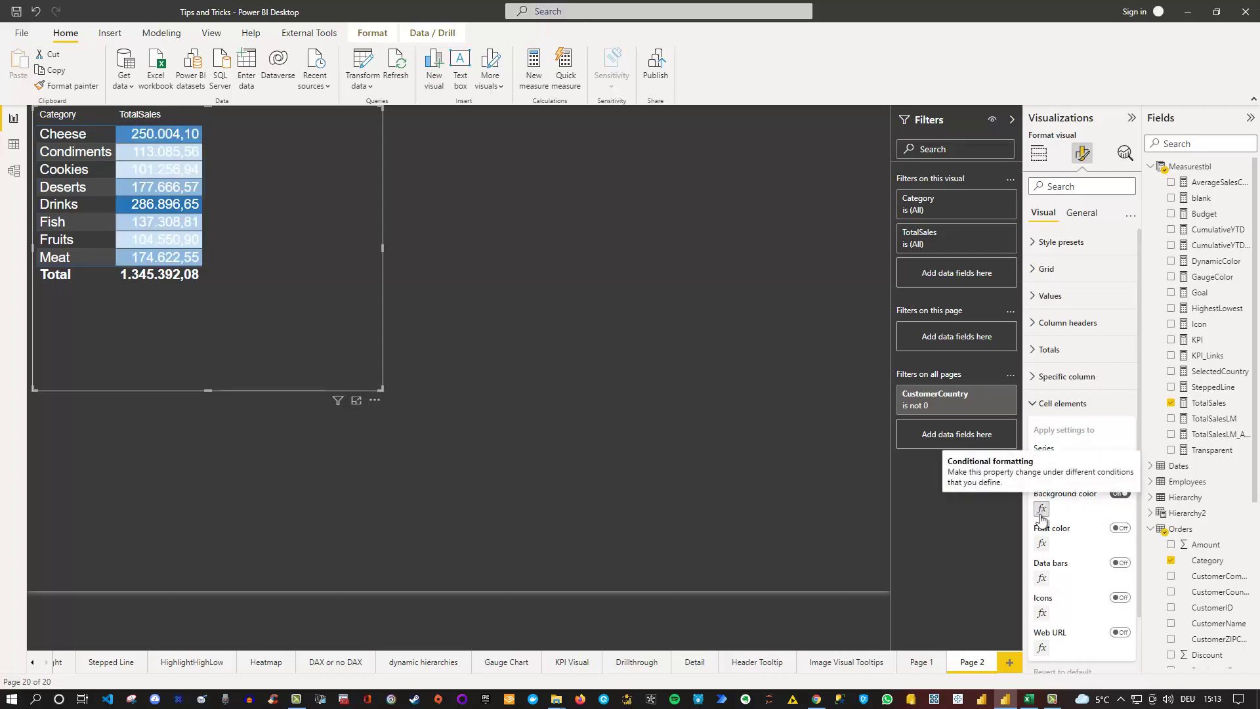
left_click(1120, 493)
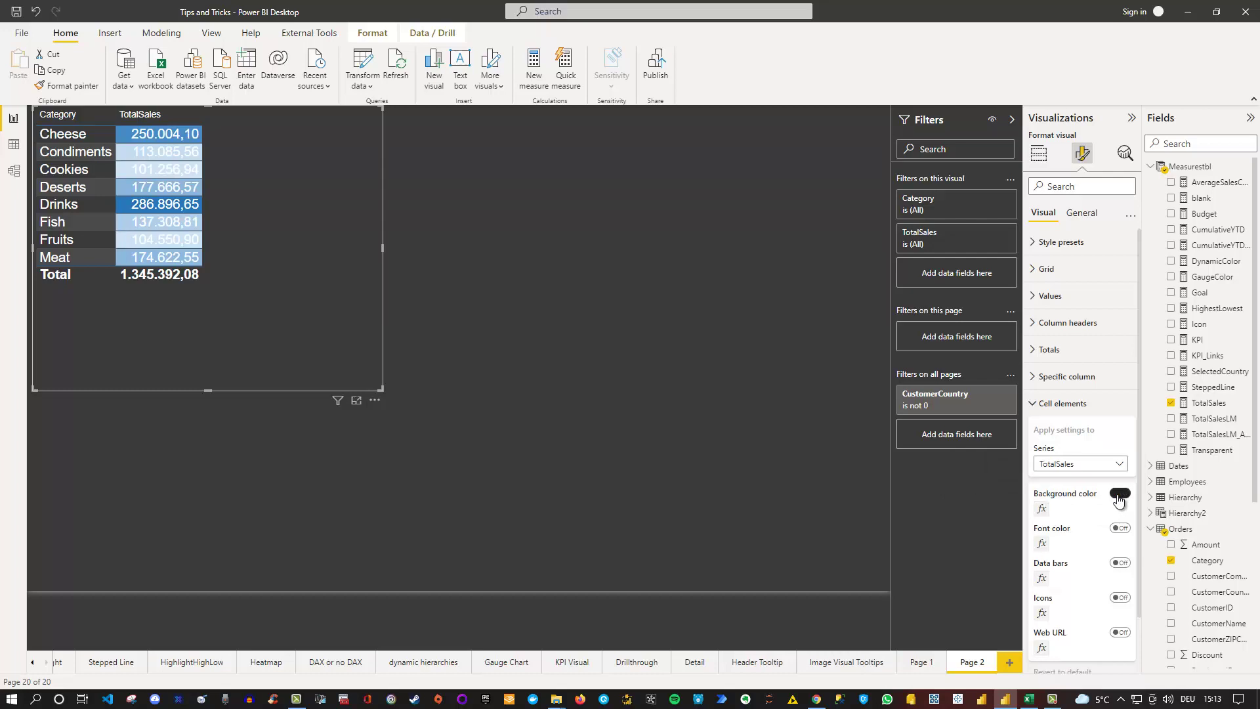
left_click(1121, 529)
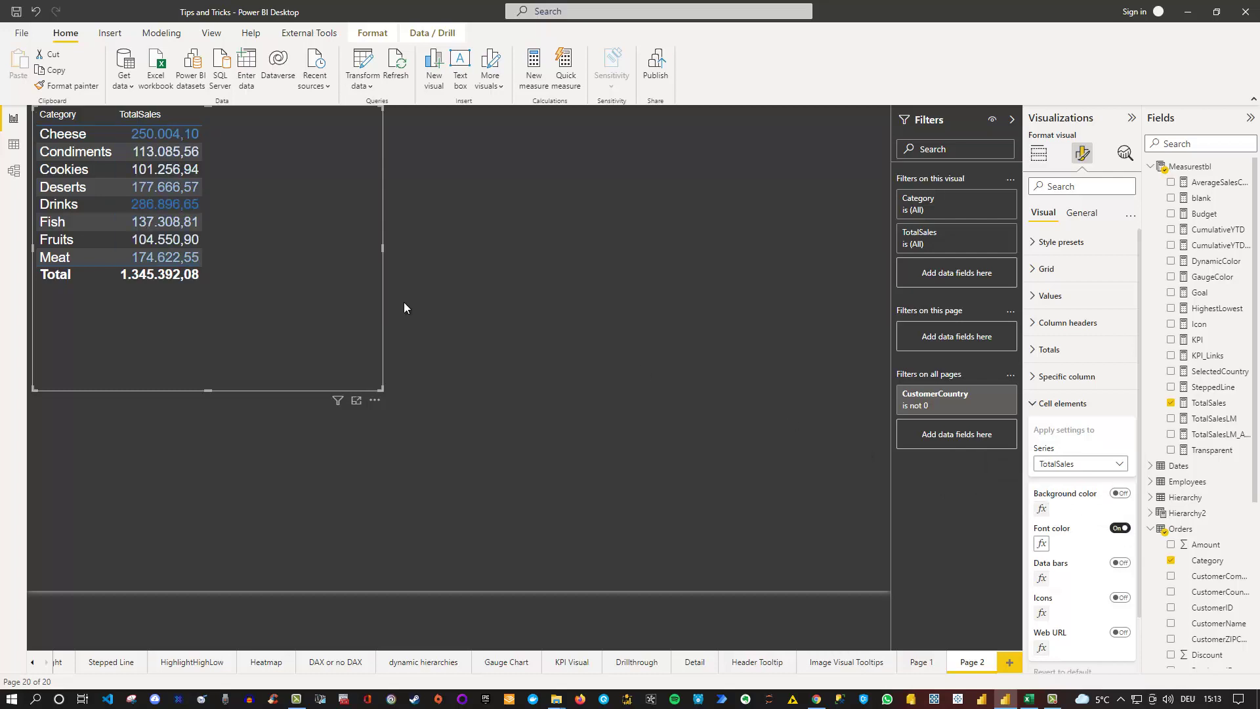
left_click(1042, 544)
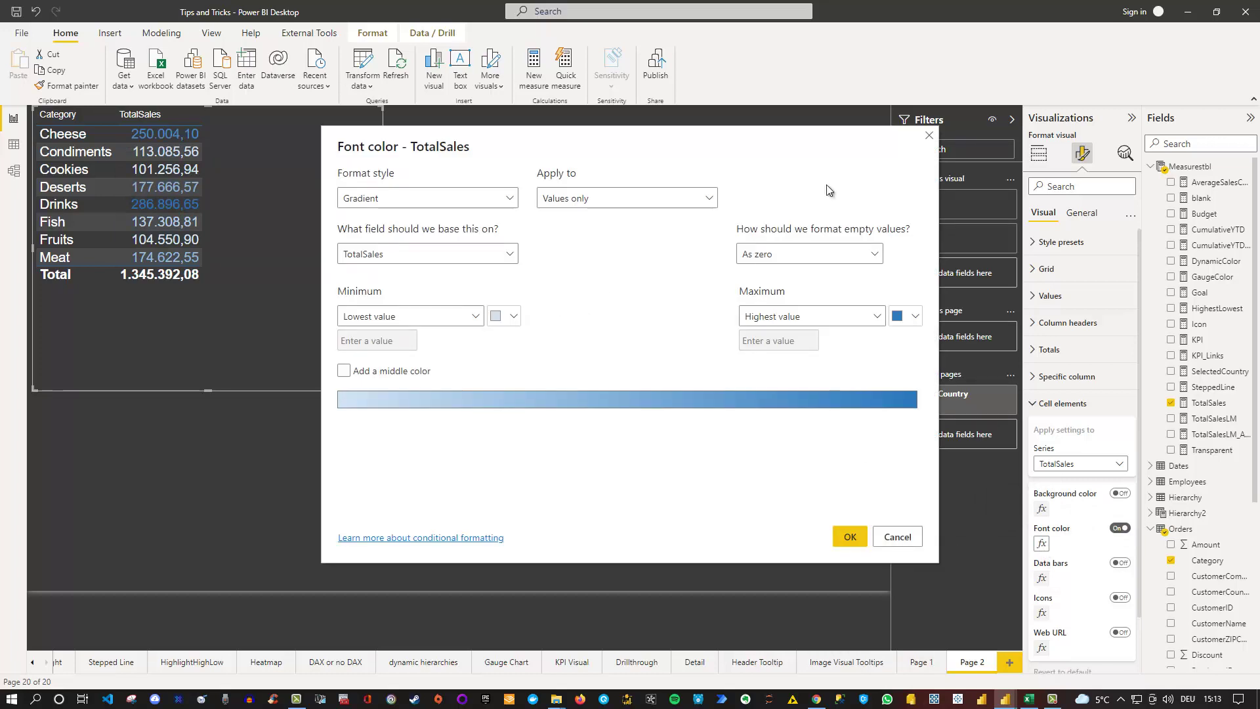
left_click(929, 135)
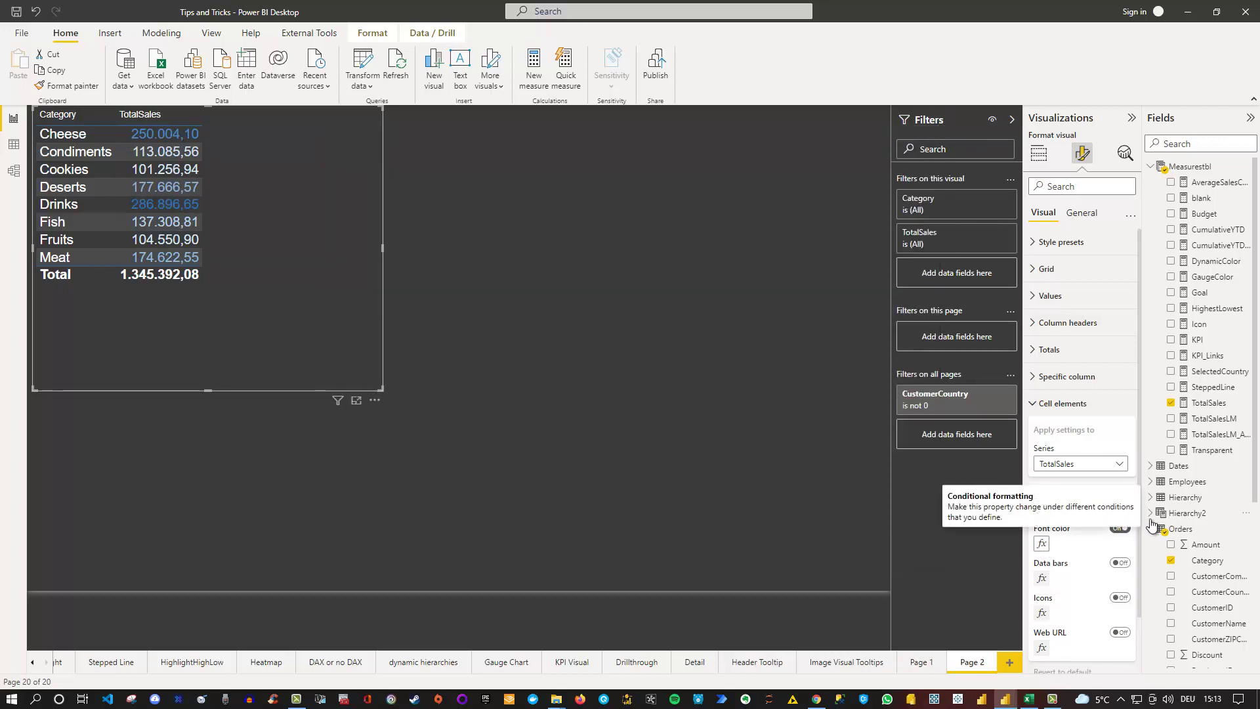
left_click(1117, 529)
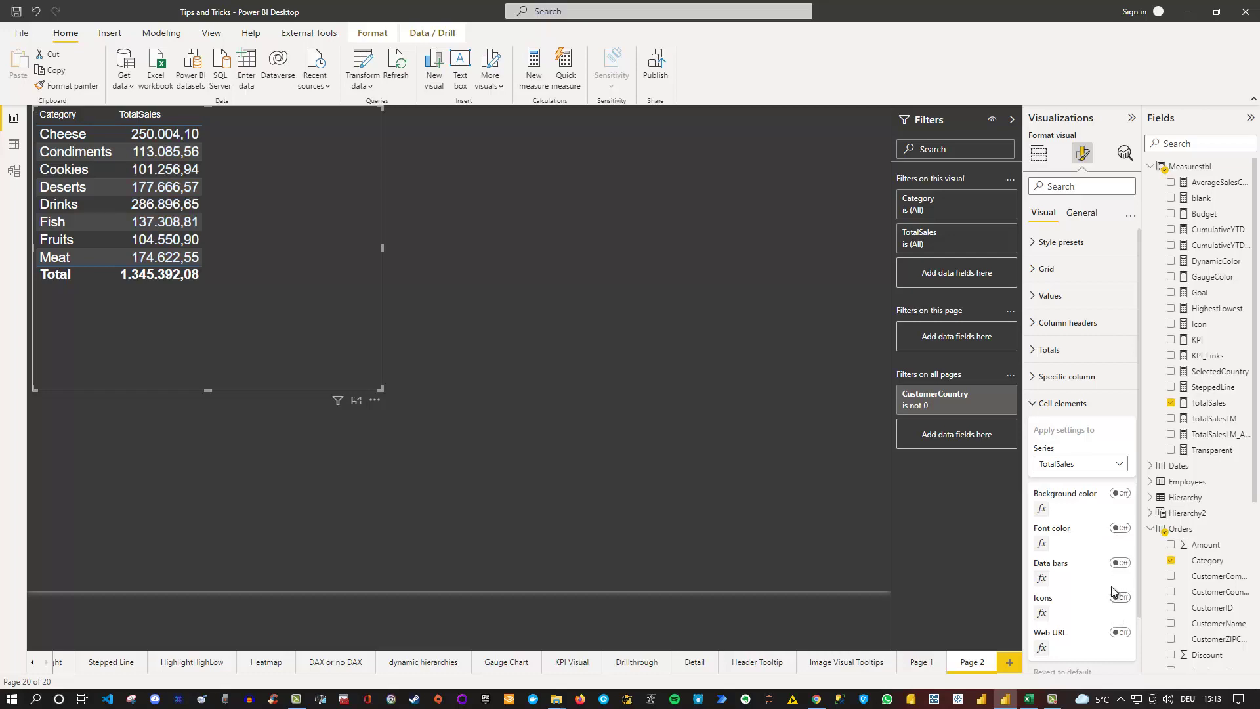
left_click(1120, 563)
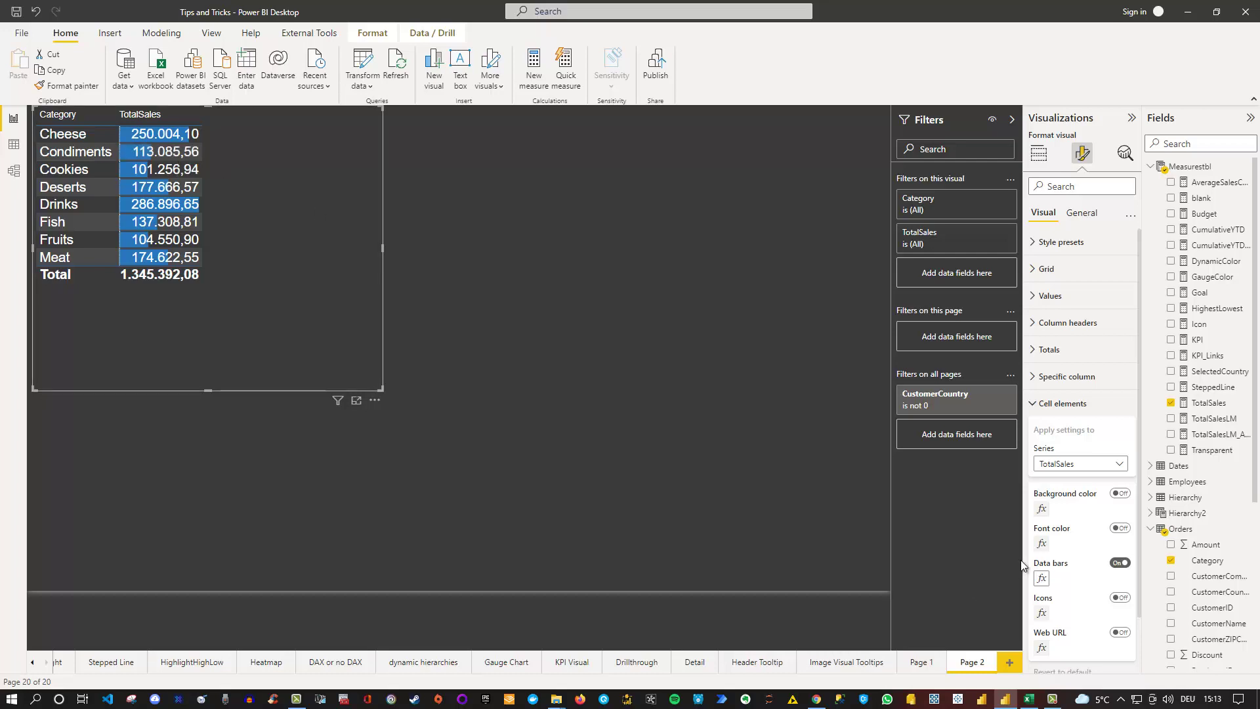
left_click(1120, 563)
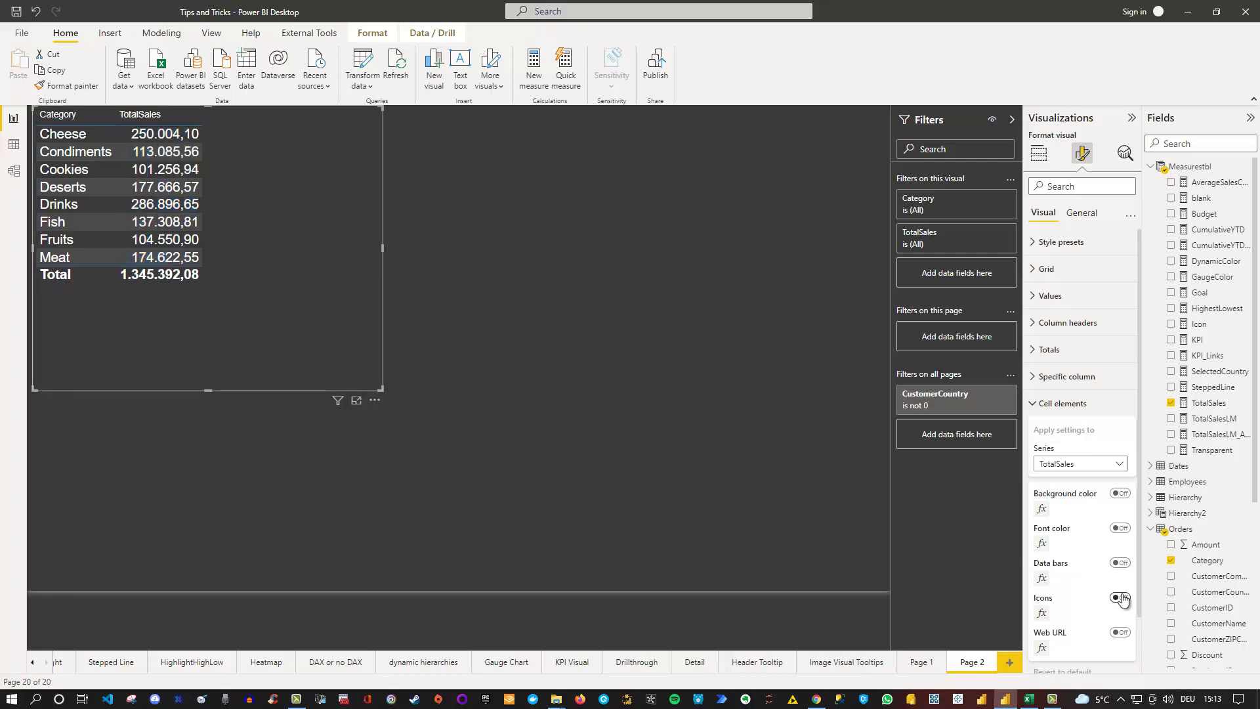
Preview TotalSales icons and their icon sets without changing style, then switch icons off.
left_click(1123, 599)
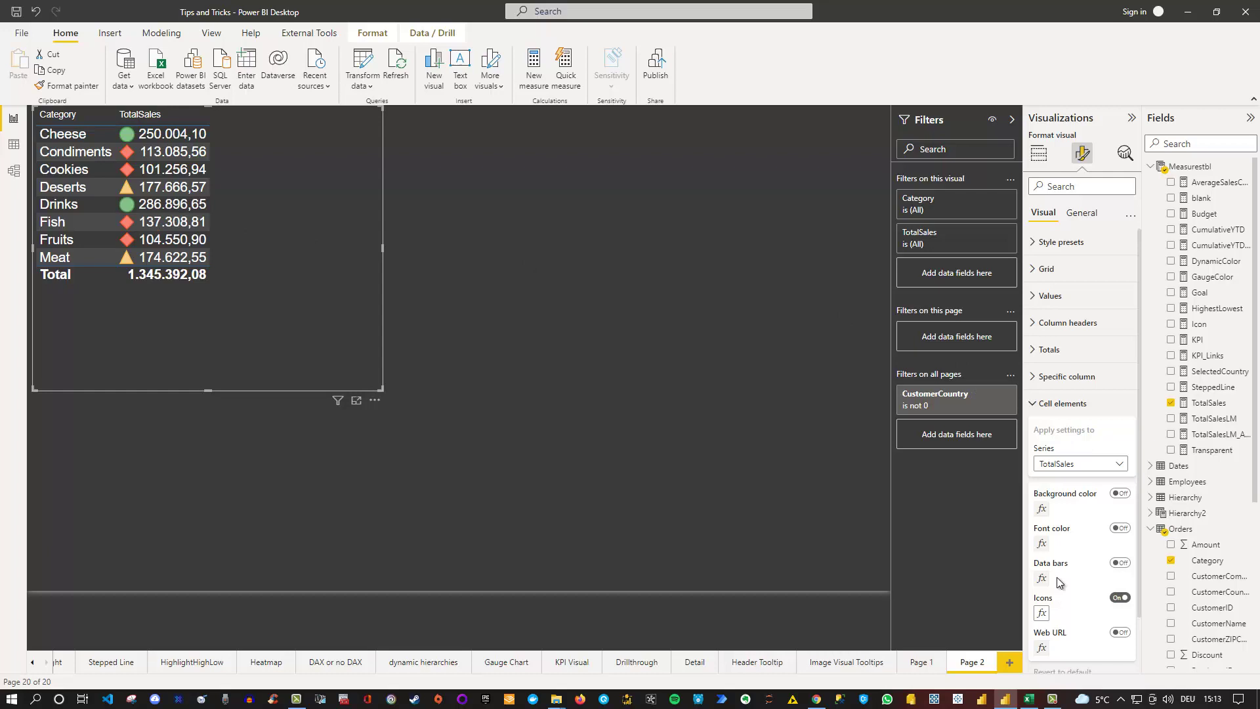
left_click(1042, 613)
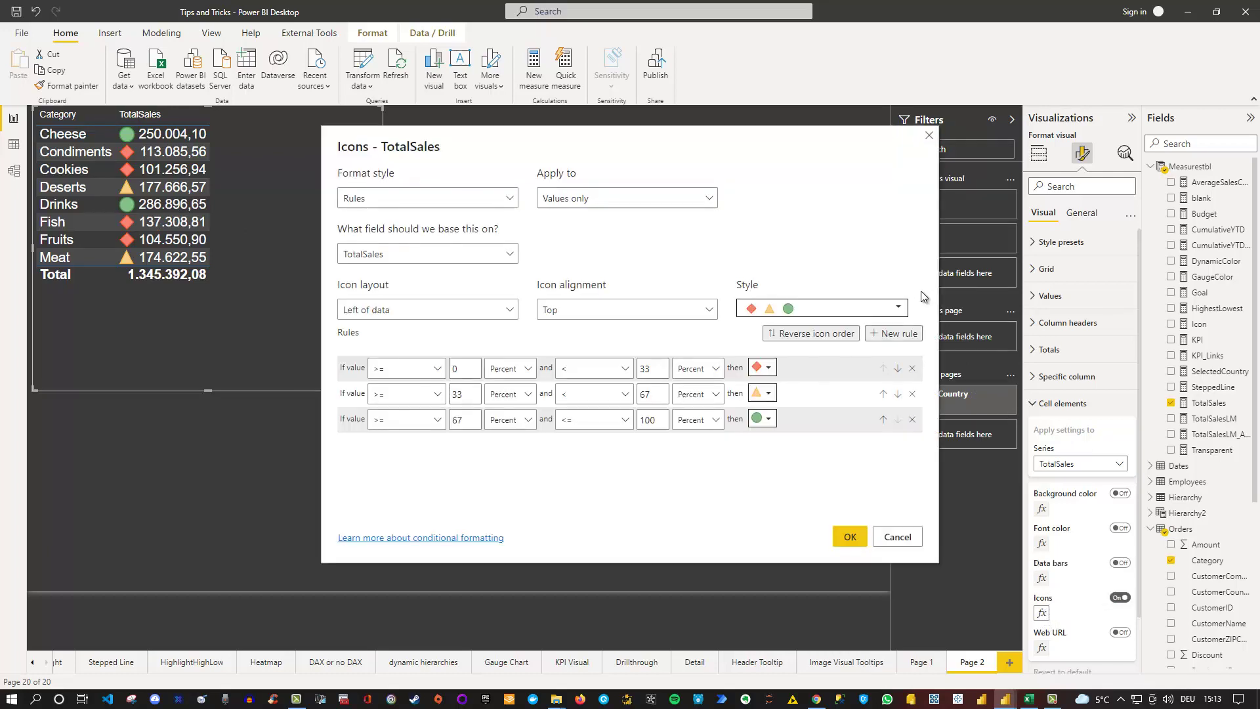
left_click(899, 308)
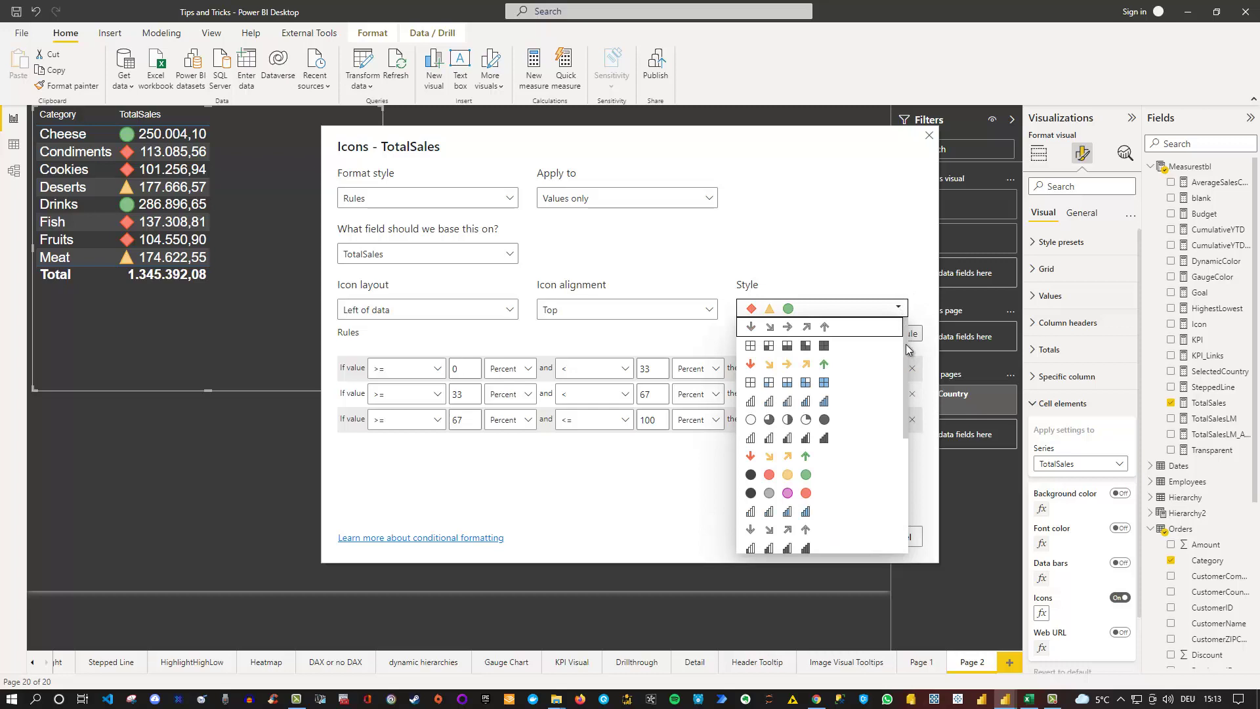
left_click_drag(906, 347, 901, 487)
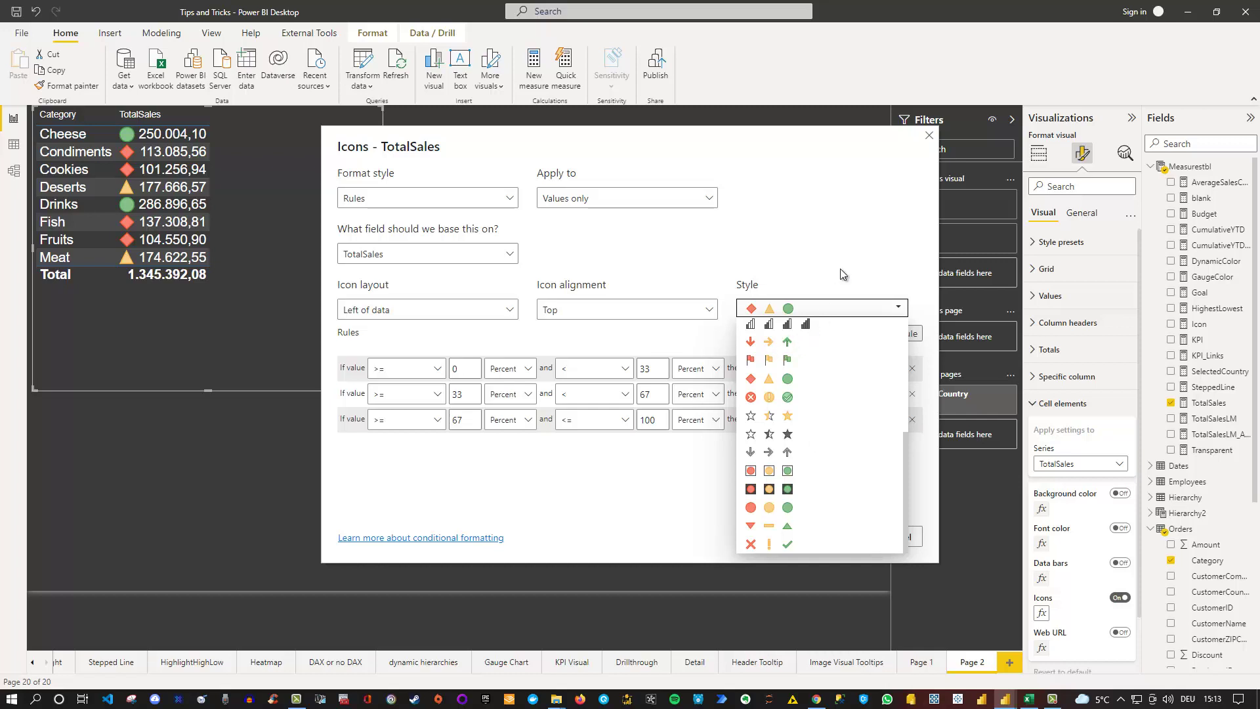
left_click(852, 236)
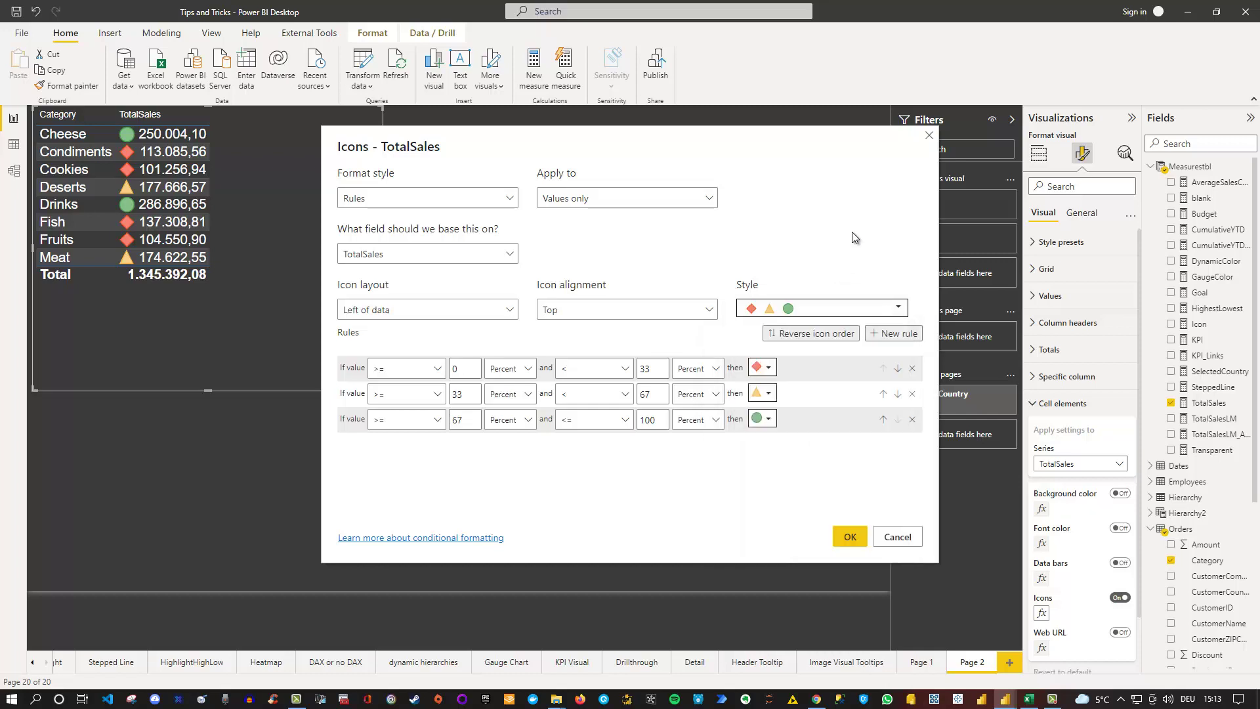
left_click(901, 540)
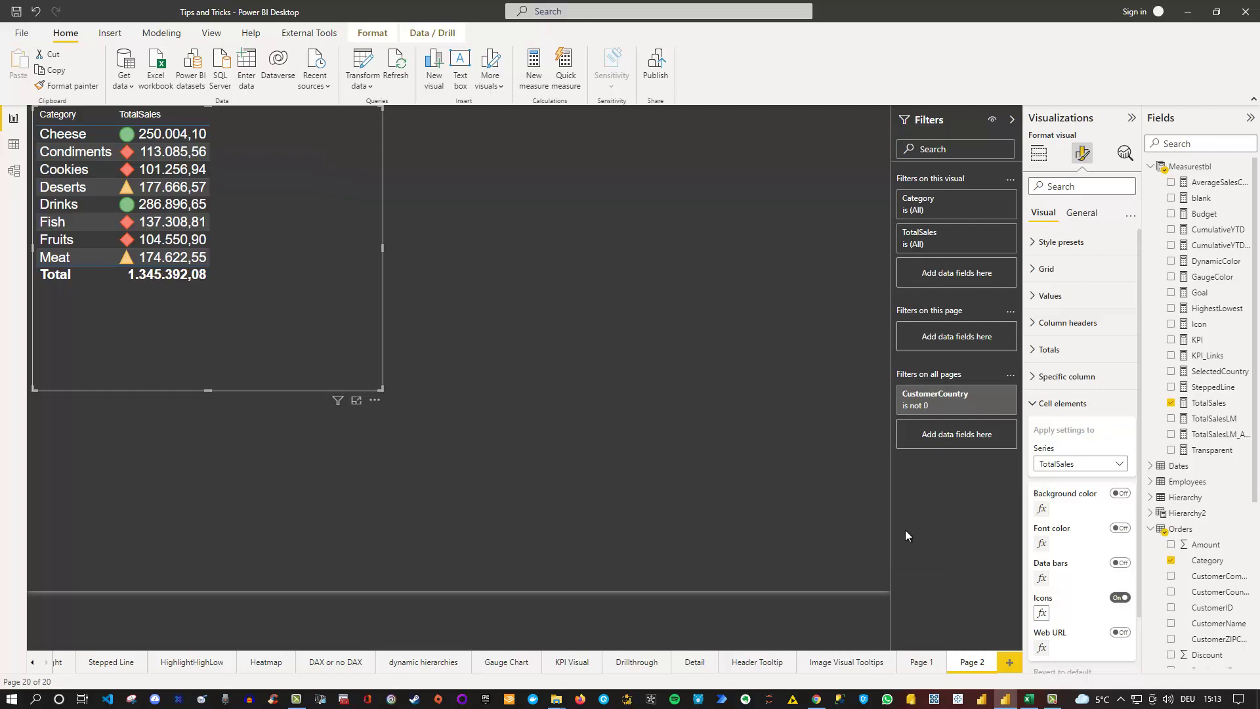
left_click(1118, 600)
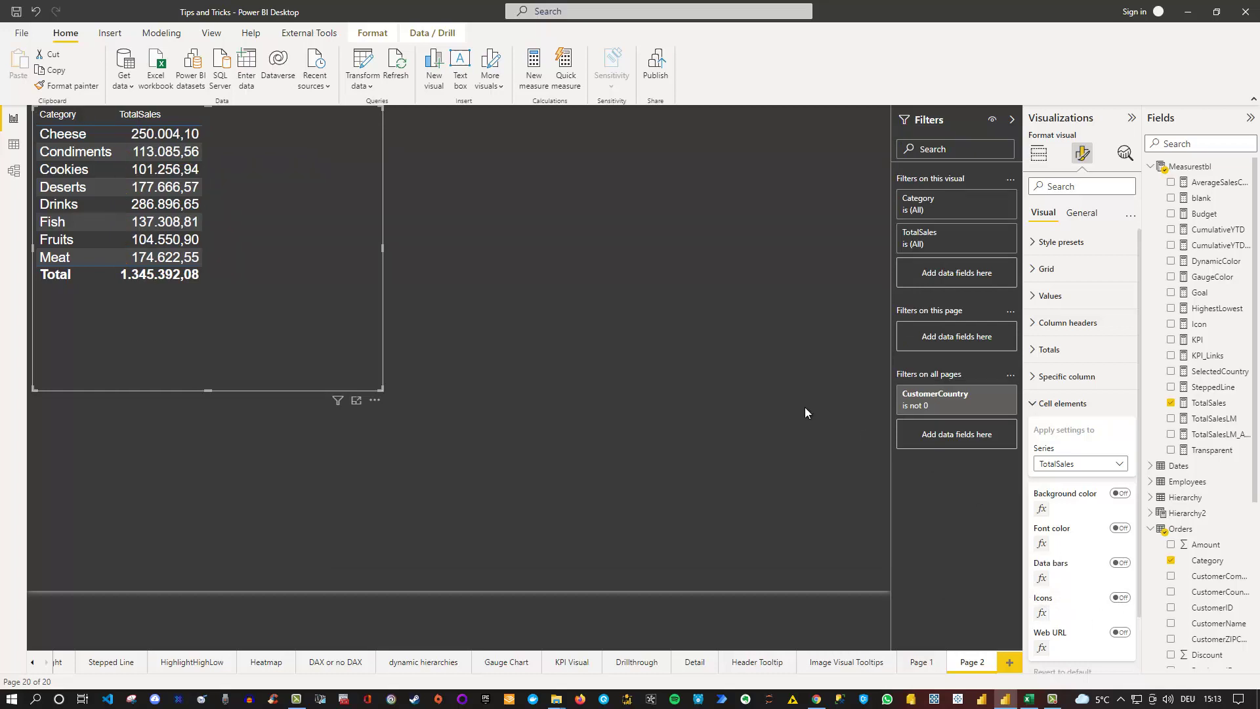
Bring up the Excel workbook listing icon names such as SignLow, CircleHigh and TrafficLow.
left_click(1029, 700)
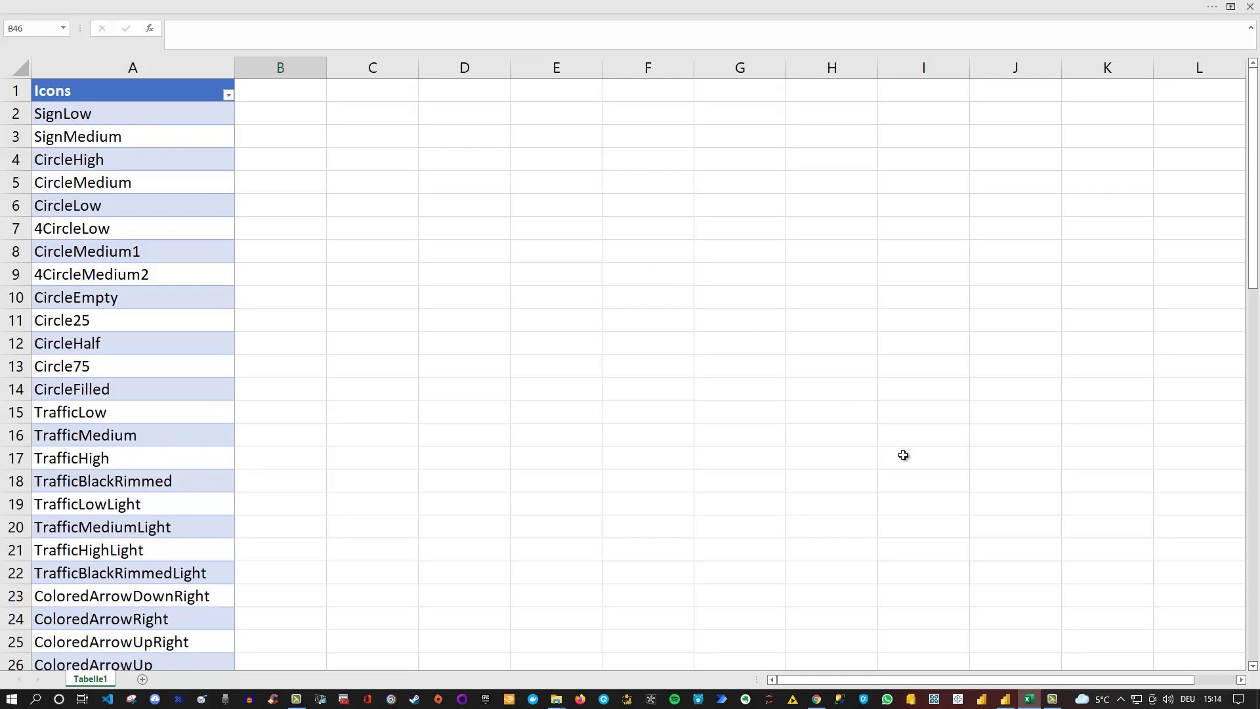
mouse_move(1005, 699)
Back in Power BI, scroll through Page 1's table of icon names and symbols.
left_click(1005, 699)
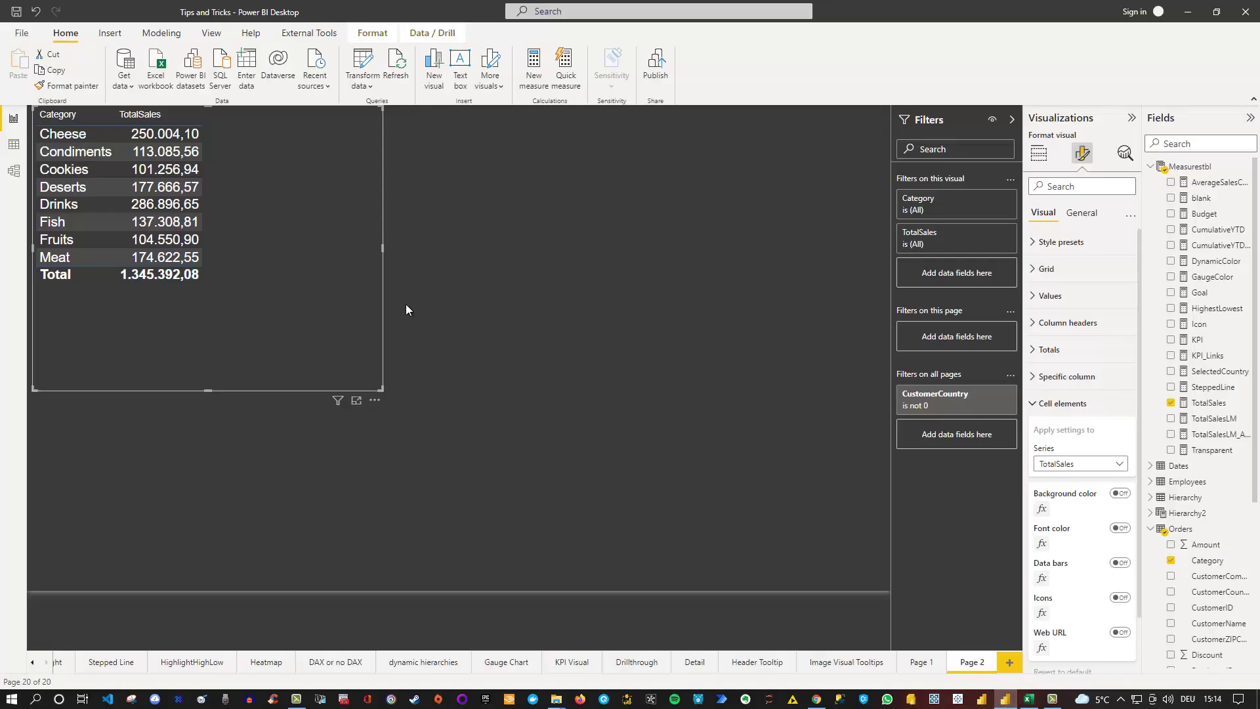
left_click(921, 661)
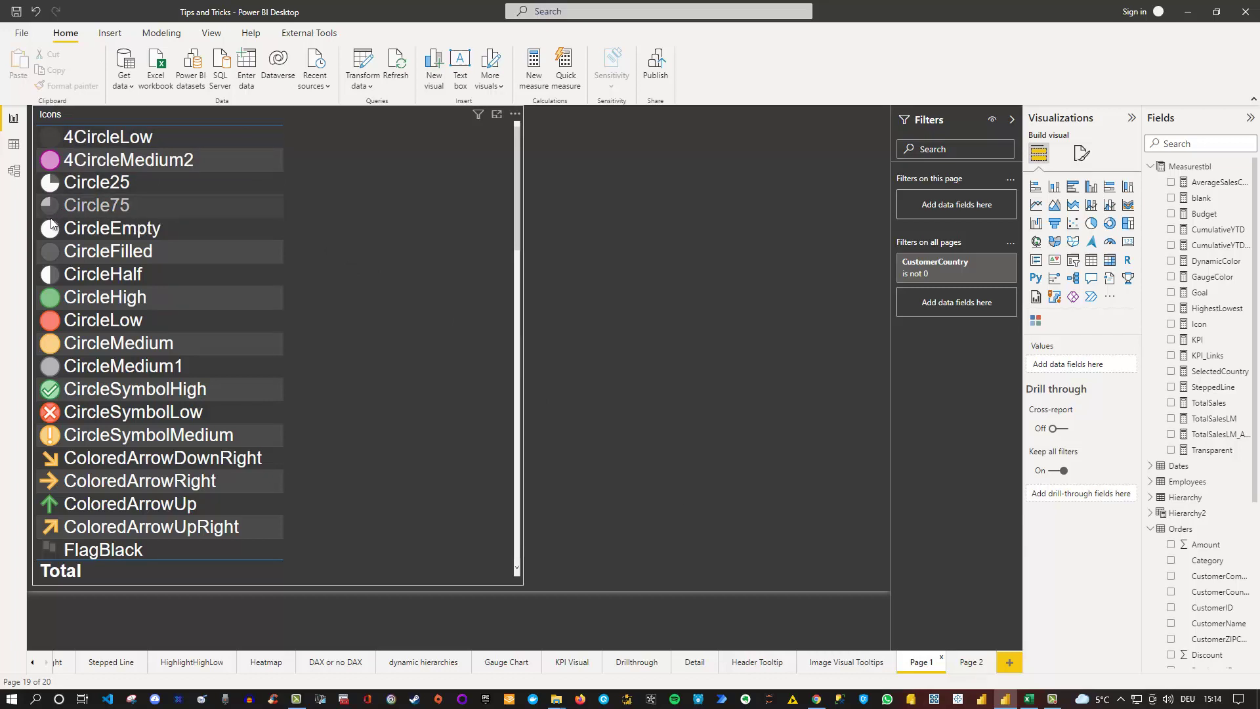
scroll(54, 340, "down", 3)
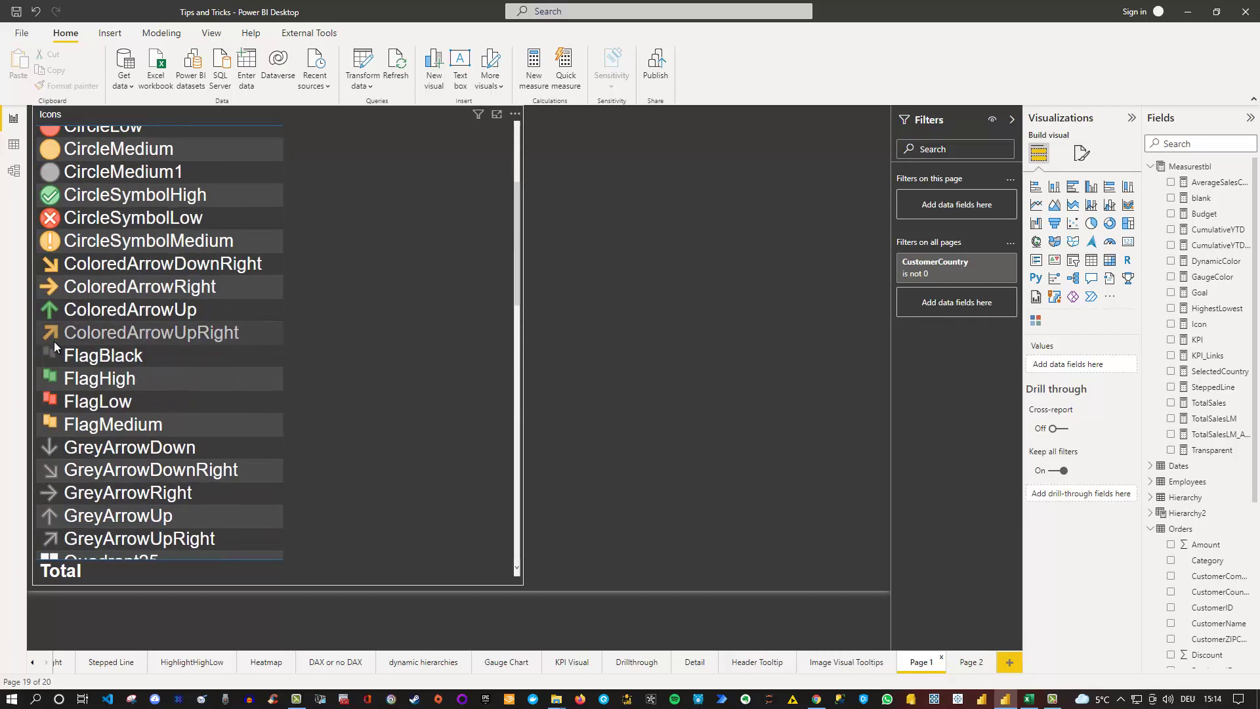
scroll(54, 341, "down", 4)
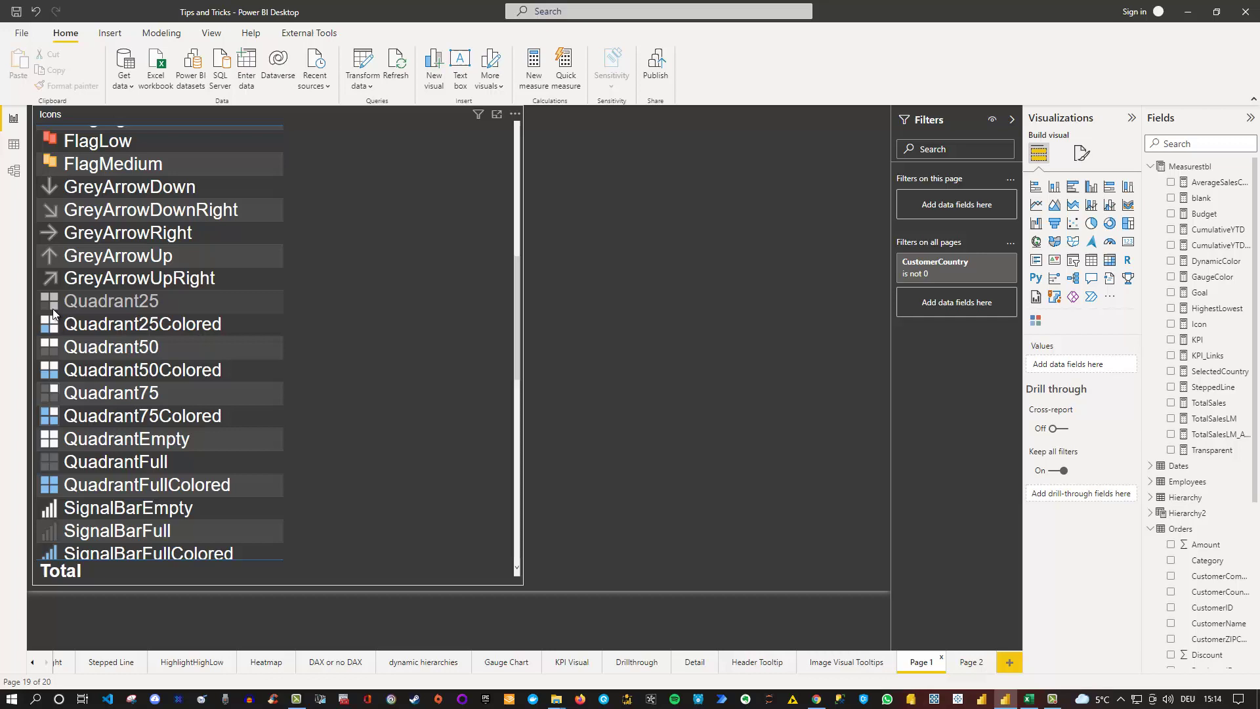
scroll(52, 308, "down", 9)
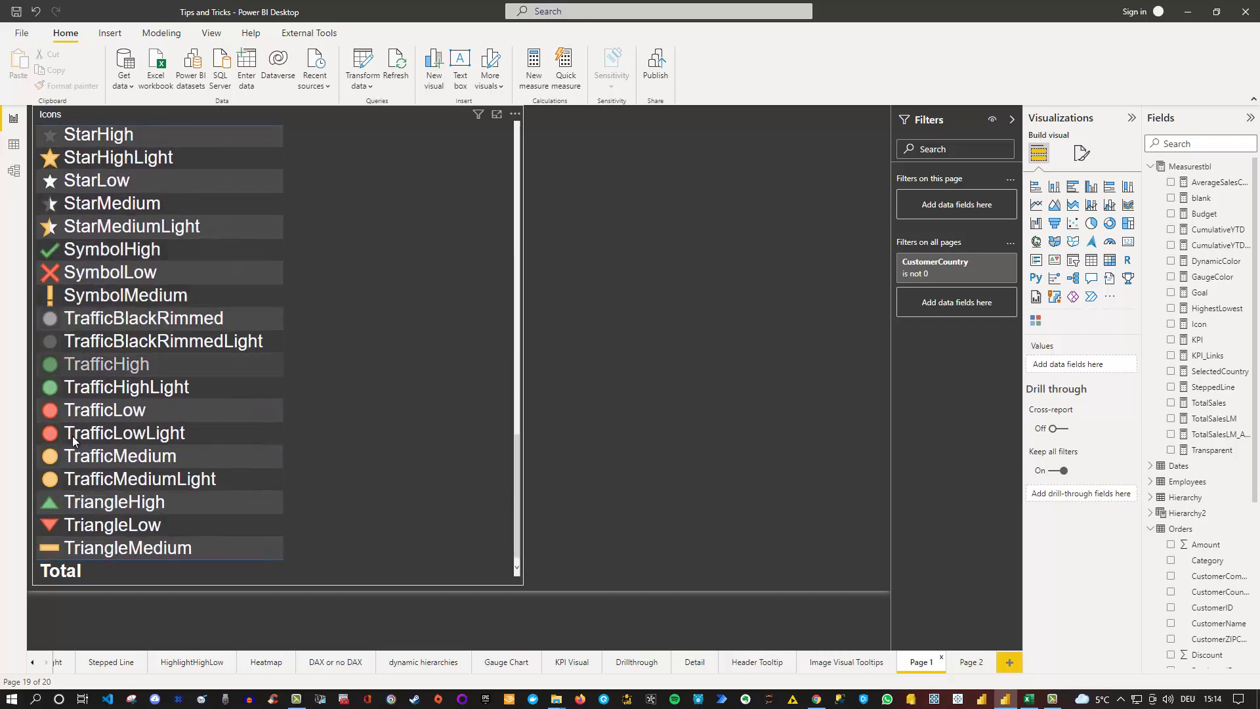
scroll(74, 506, "up", 12)
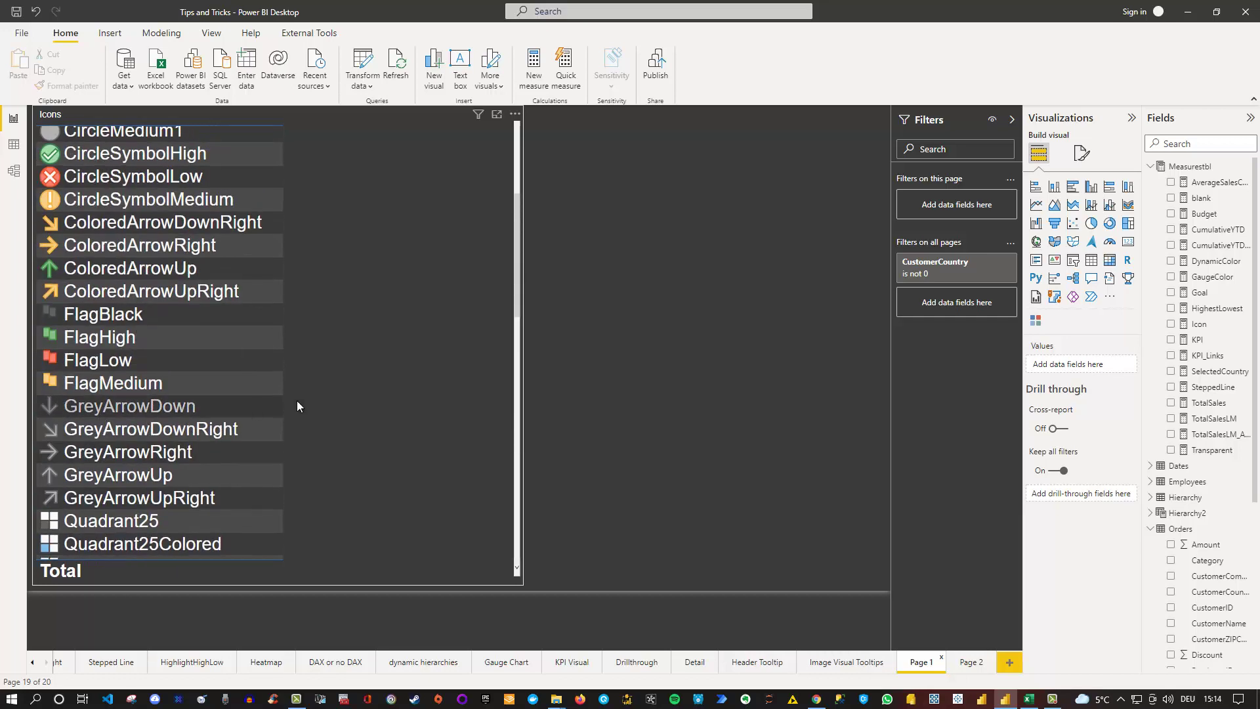
Return to Page 2 and create a new measure in the Measurestbl table.
left_click(968, 664)
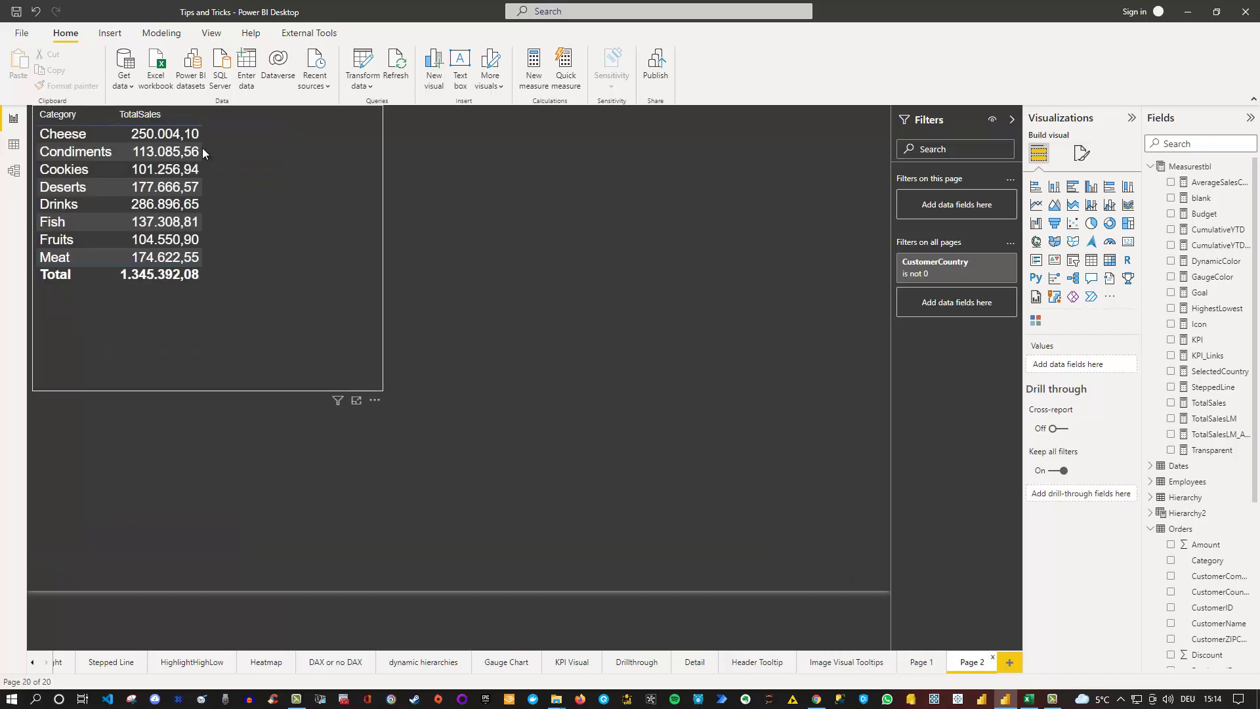
right_click(1169, 170)
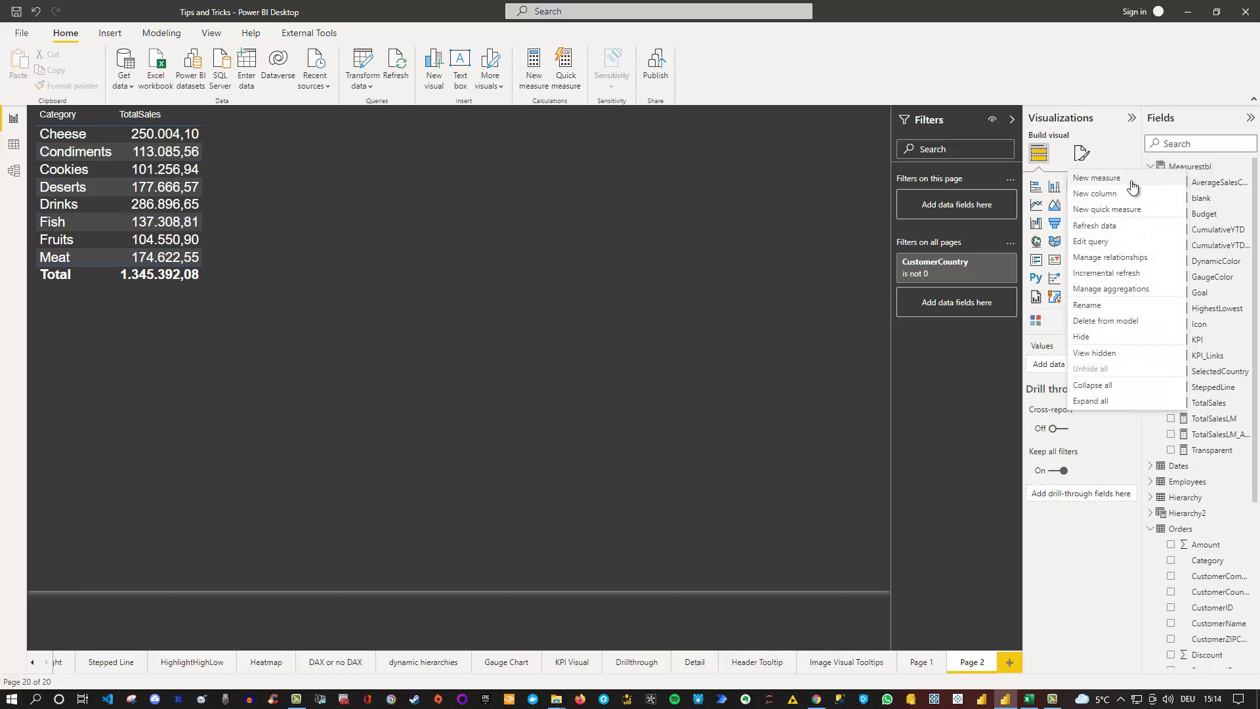
left_click(729, 169)
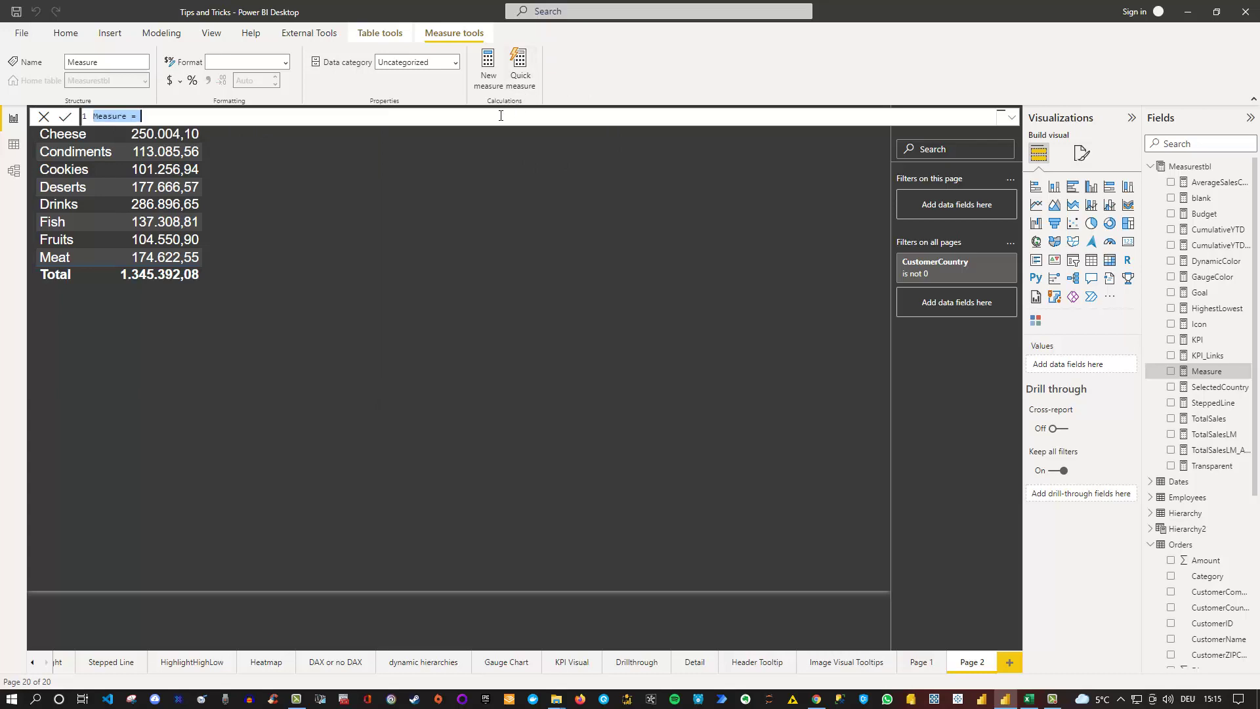
Rename the measure DAX_Icon and begin its formula with SWITCH(TRUE(),.
scroll(506, 117, "up", 5)
scroll(511, 134, "up", 2)
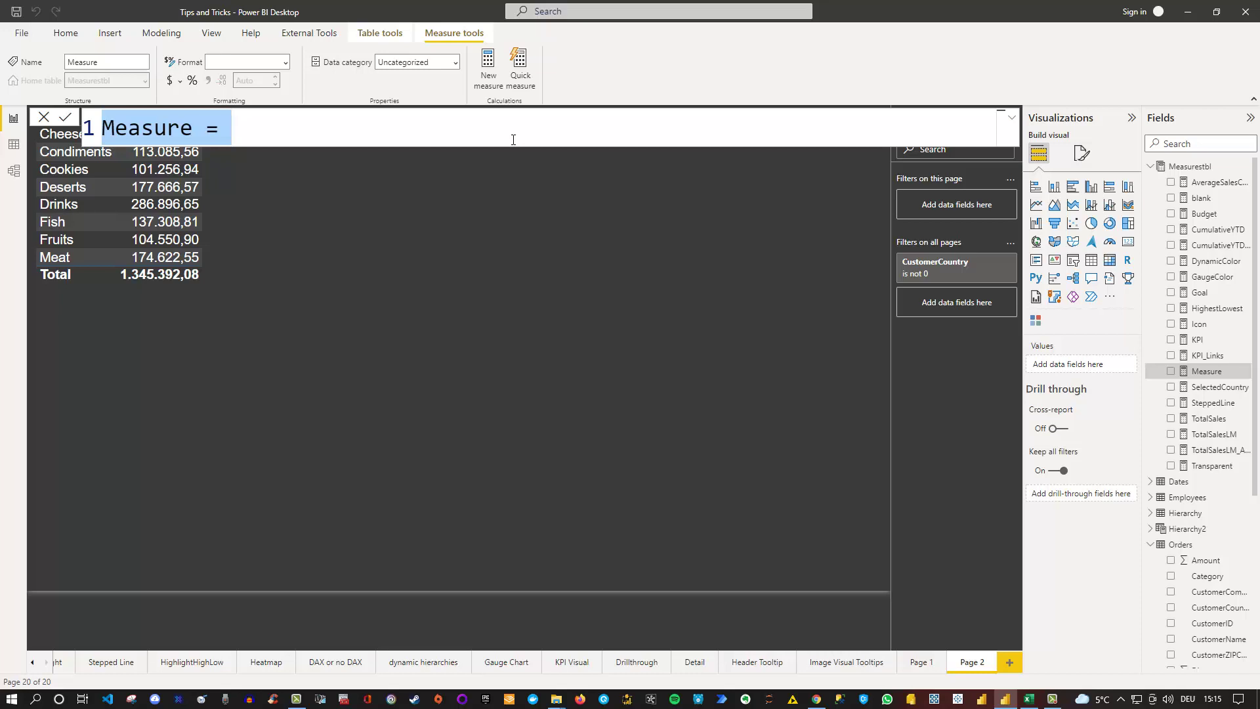
key("BackSpace")
type("DA")
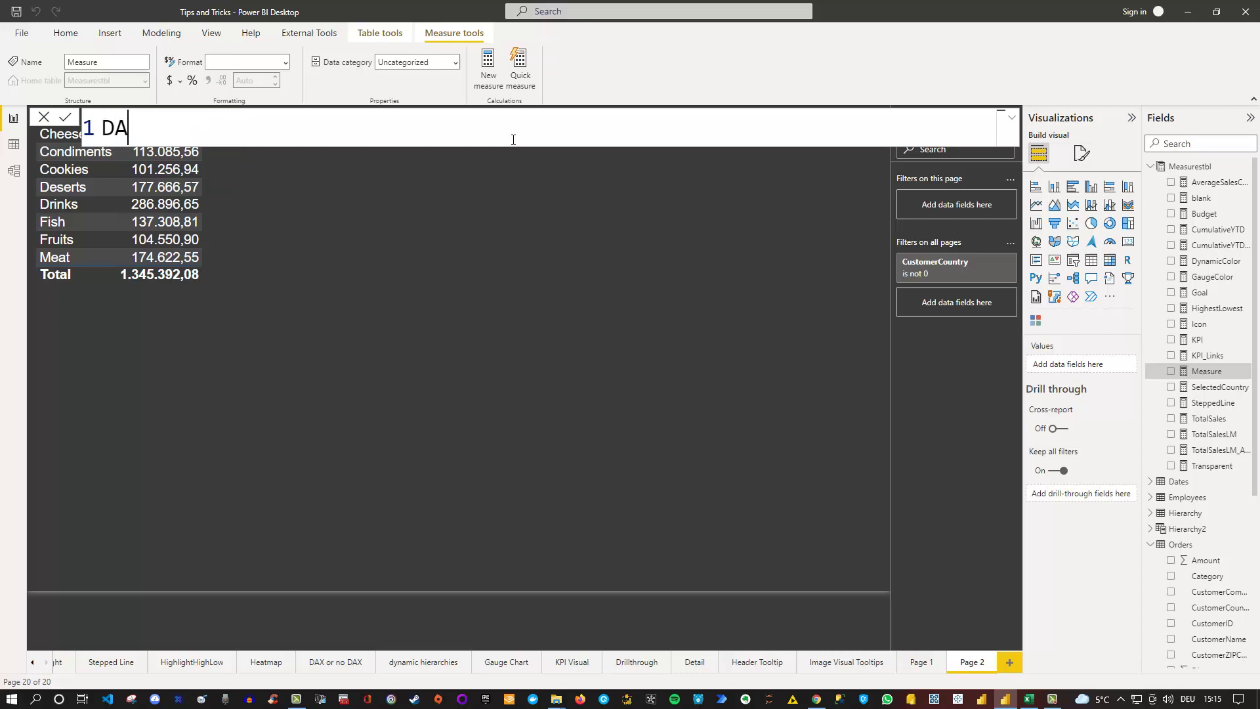
type("X_ICON")
key("BackSpace")
key("BackSpace")
key("BackSpace")
type("con")
key("shift+Return")
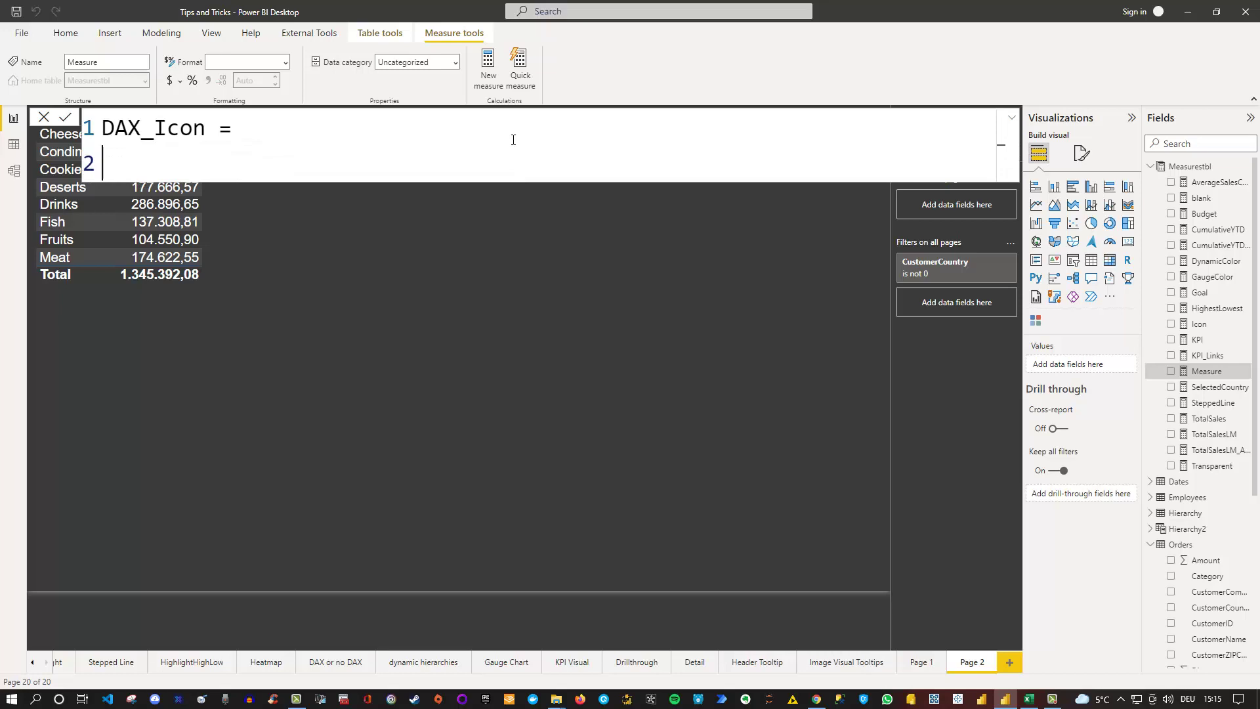
type("SWITCH(")
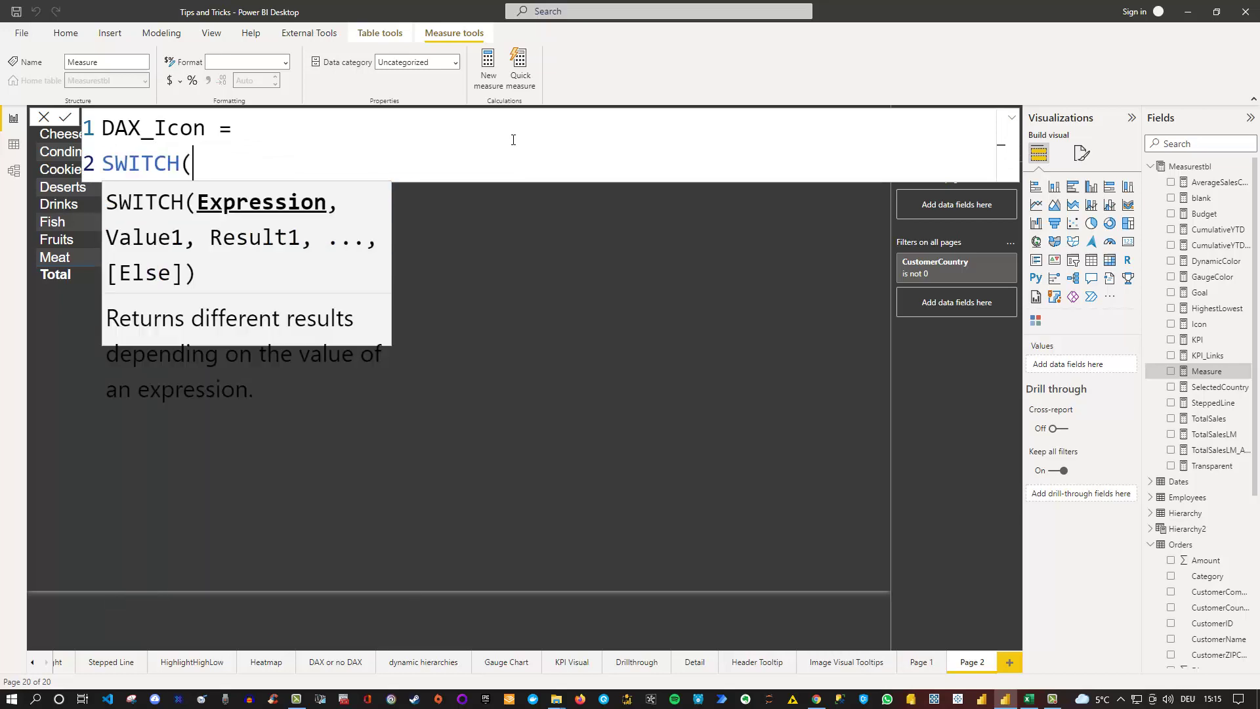
type("TRUE(),")
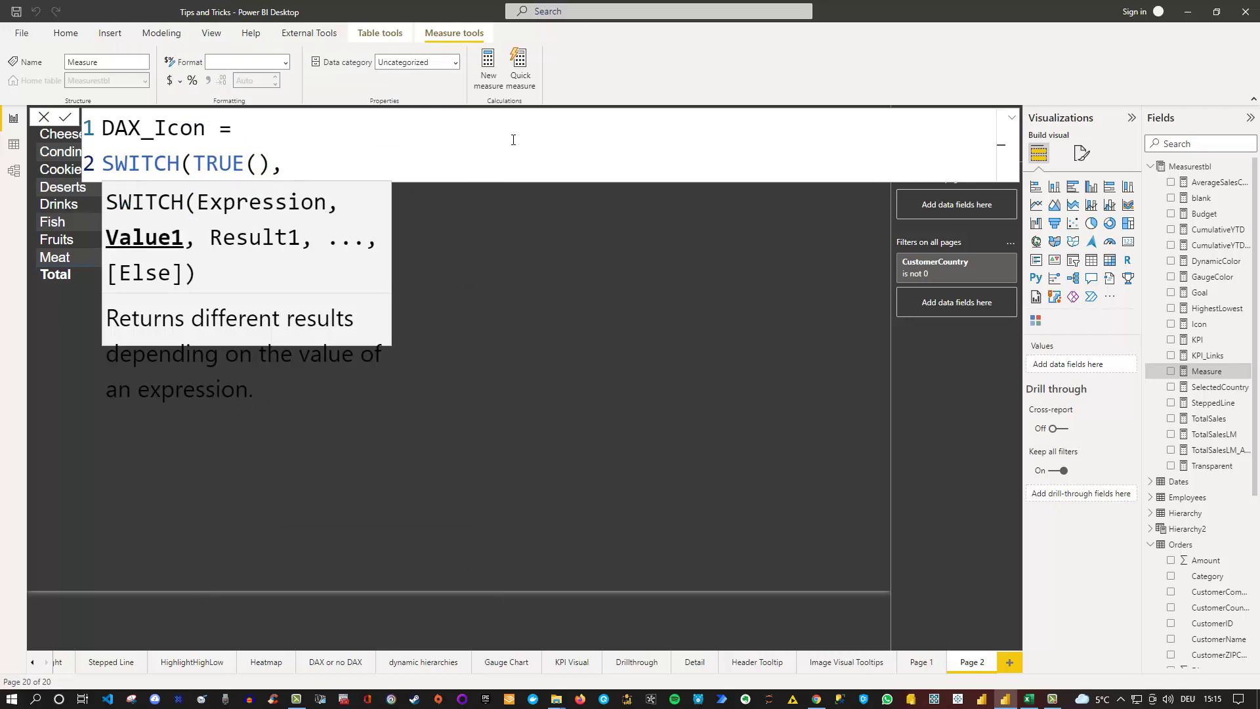
Add an indented first condition [TotalSales]>200000 returning 1.
key("shift+Return")
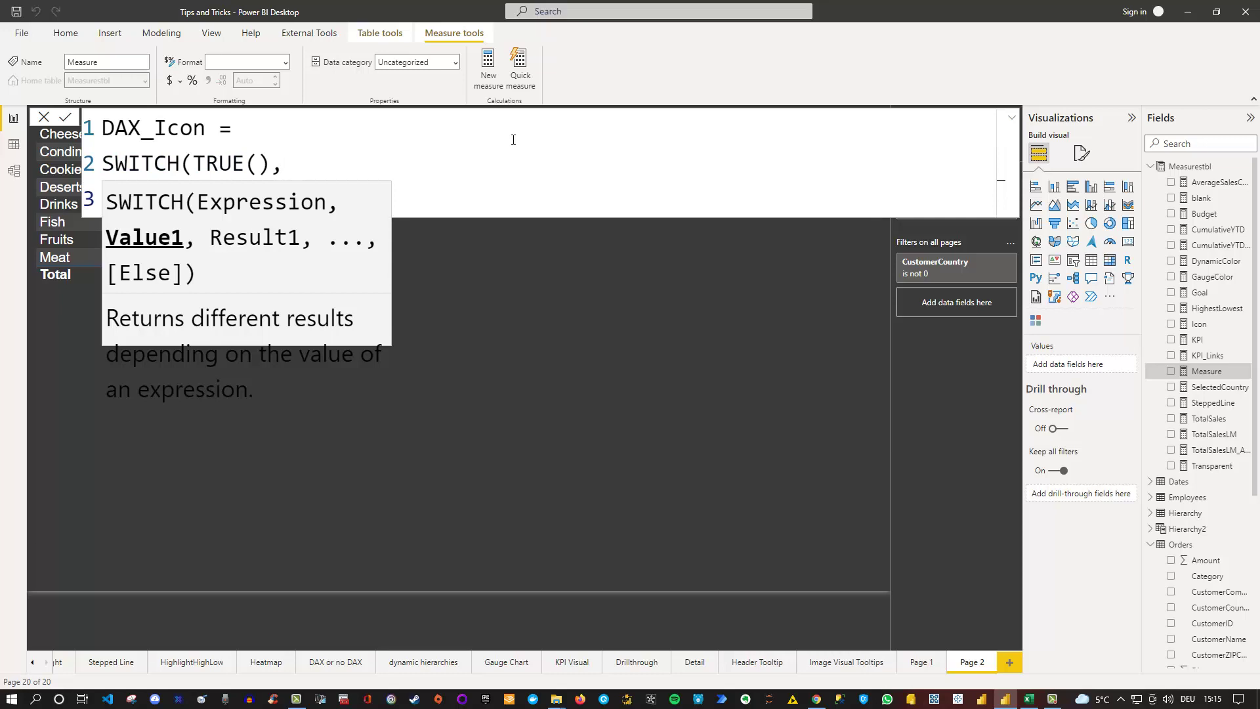
type("T")
key("BackSpace")
key("Tab")
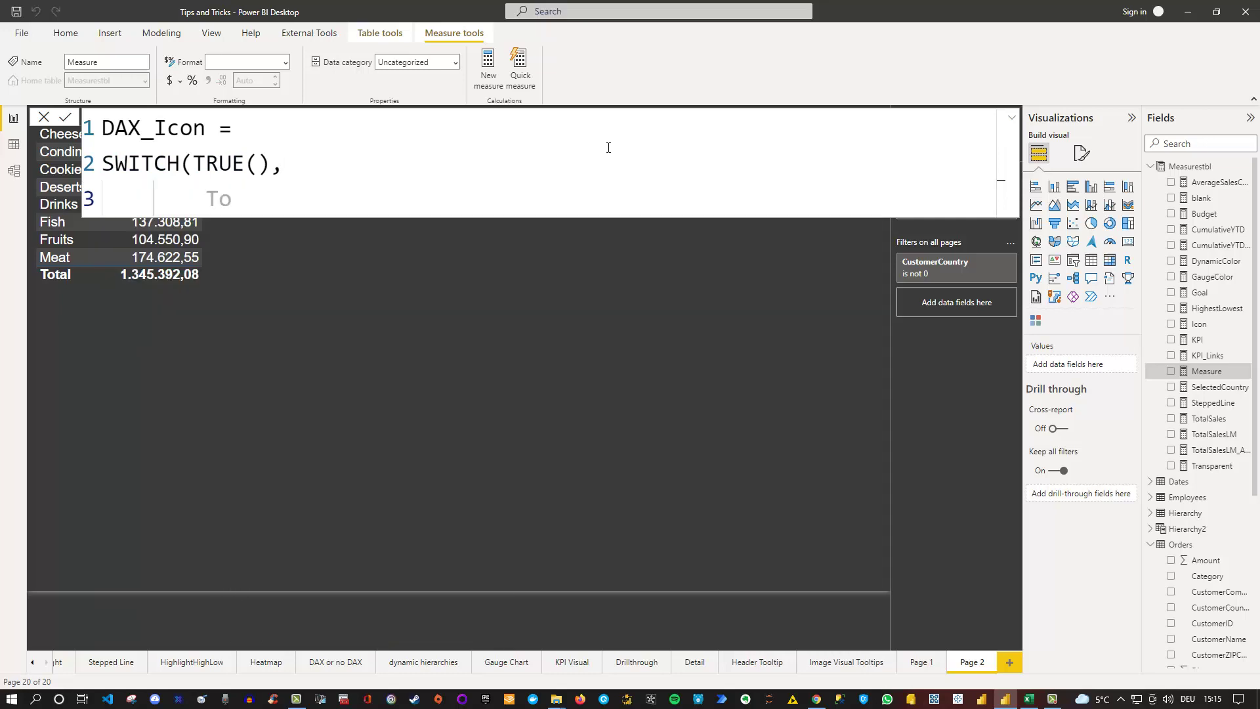
type("TotalSa")
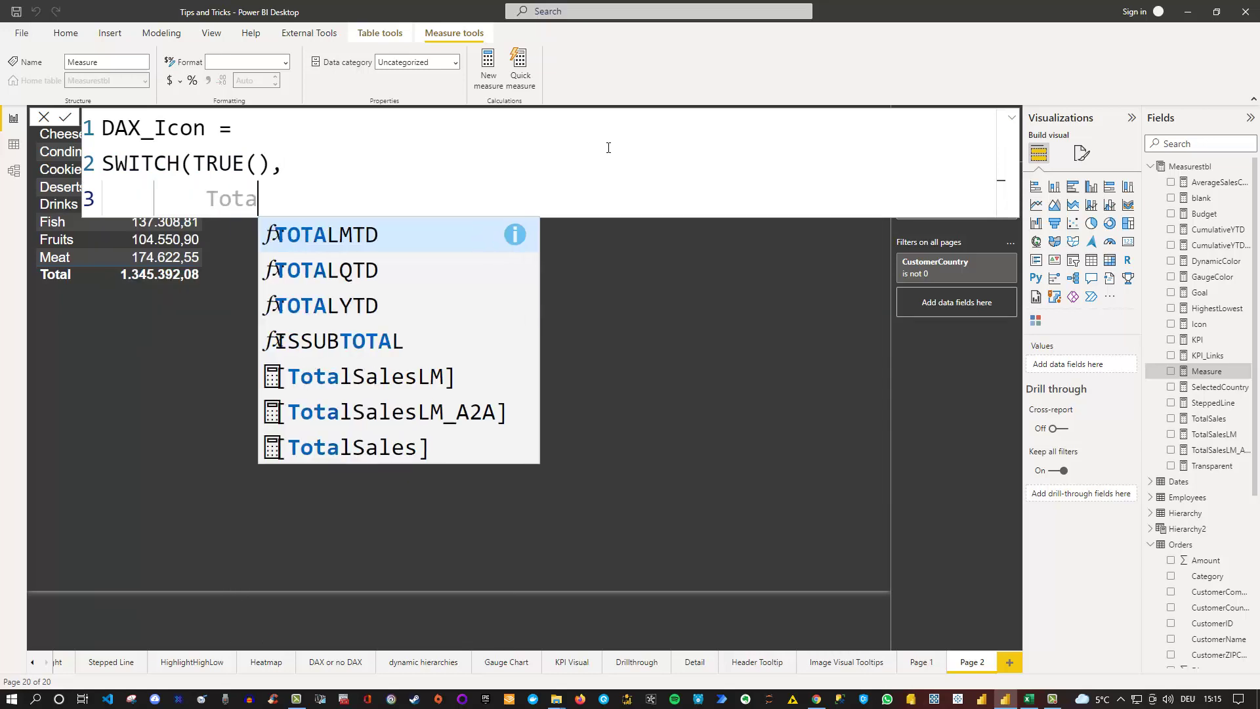
key("Down")
key("Down")
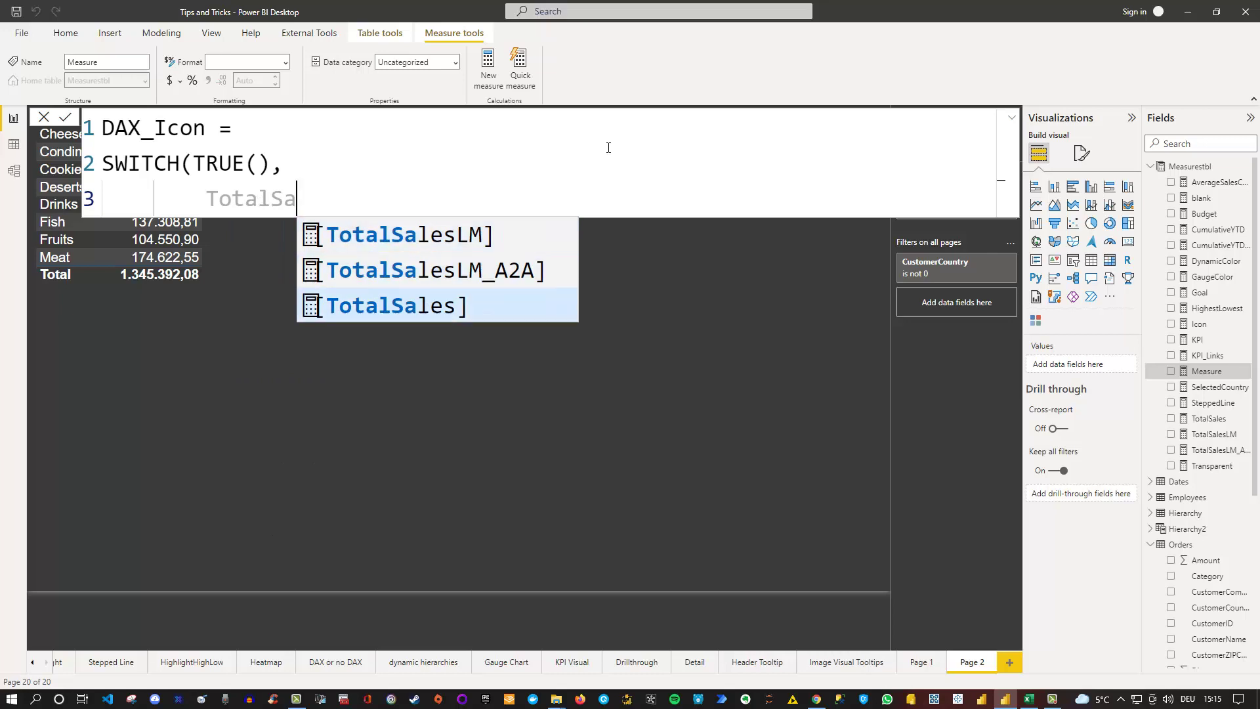
key("Tab")
type(">20")
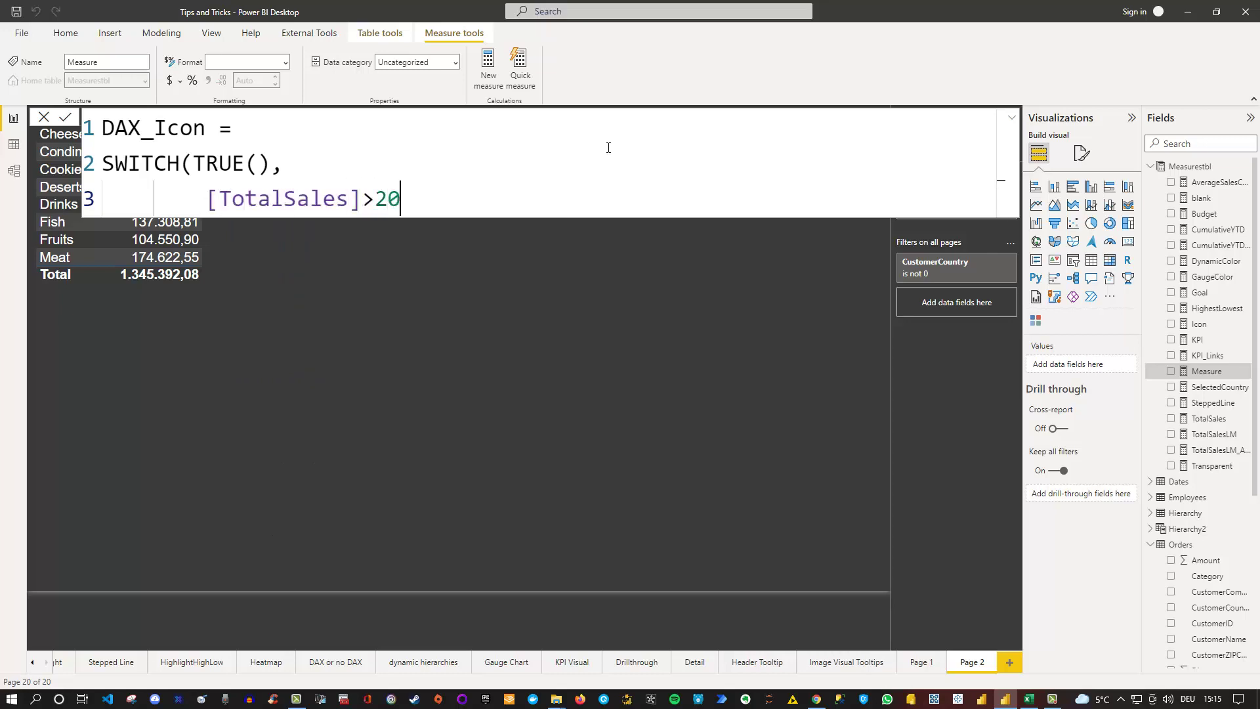
type("0000;")
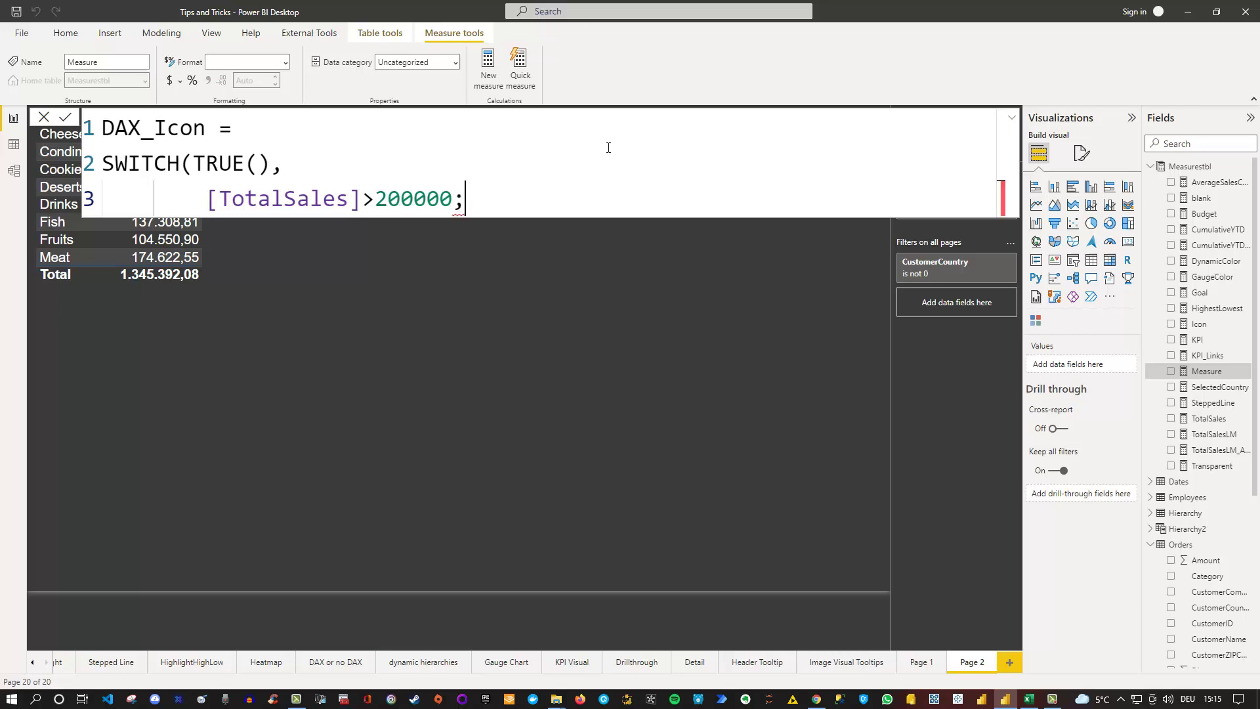
key("BackSpace")
type(",")
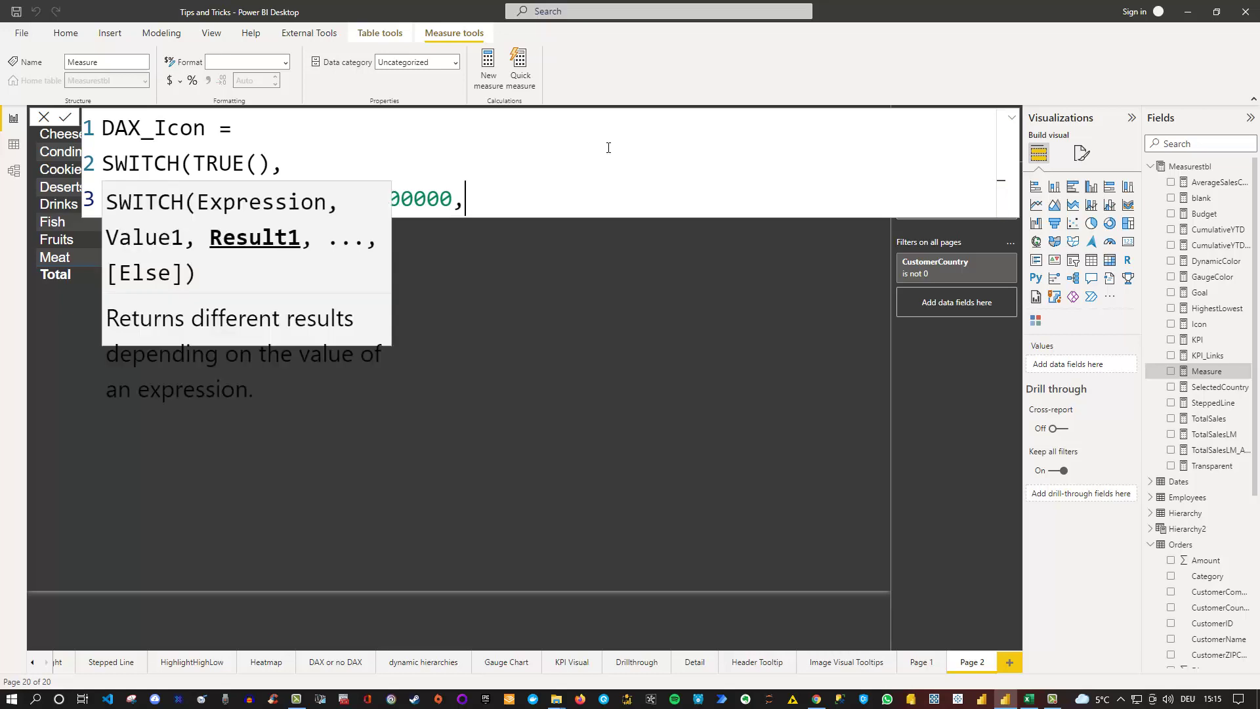
type("1")
left_click(1030, 700)
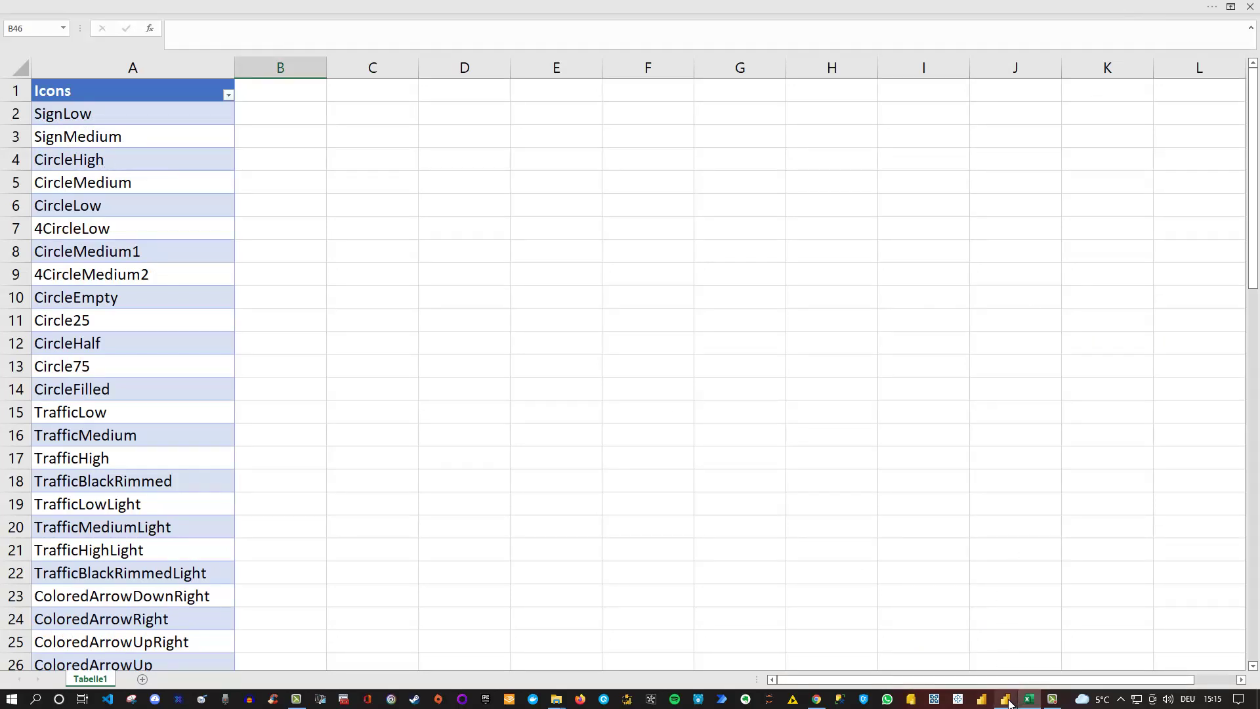
mouse_move(1006, 701)
left_click(953, 637)
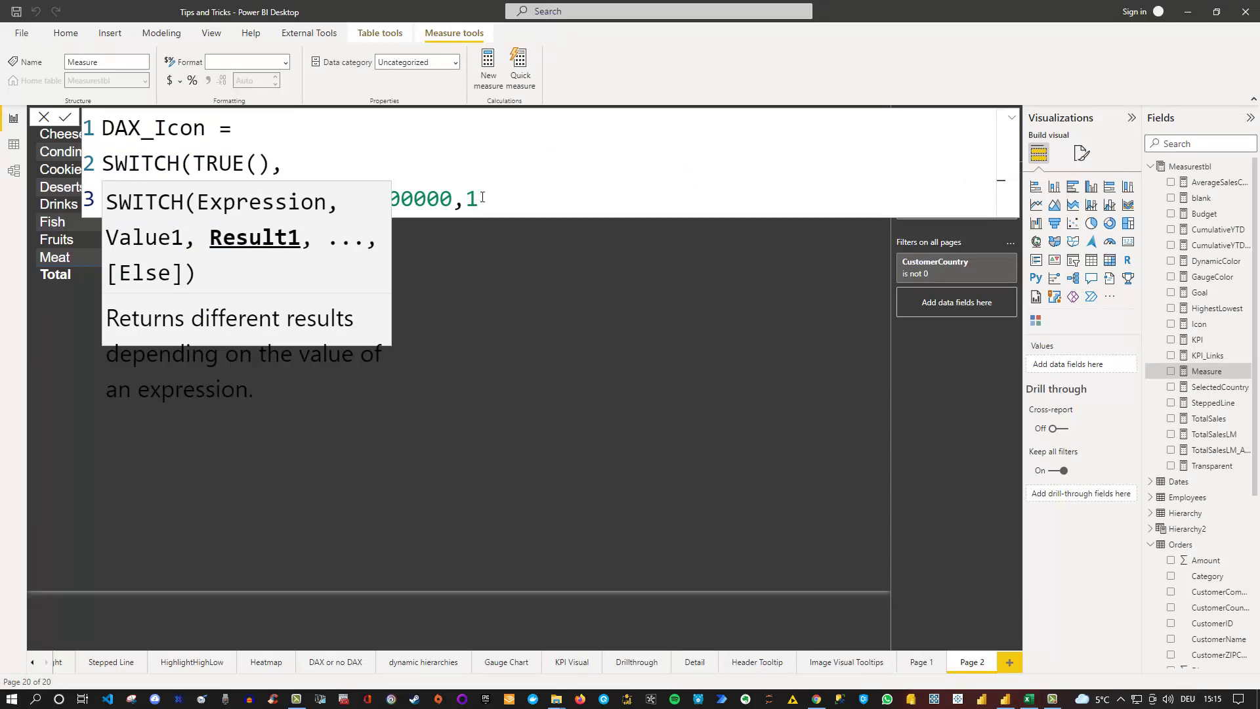
Close the formula with ,2), commit DAX_Icon, and add it as a table column.
type(",")
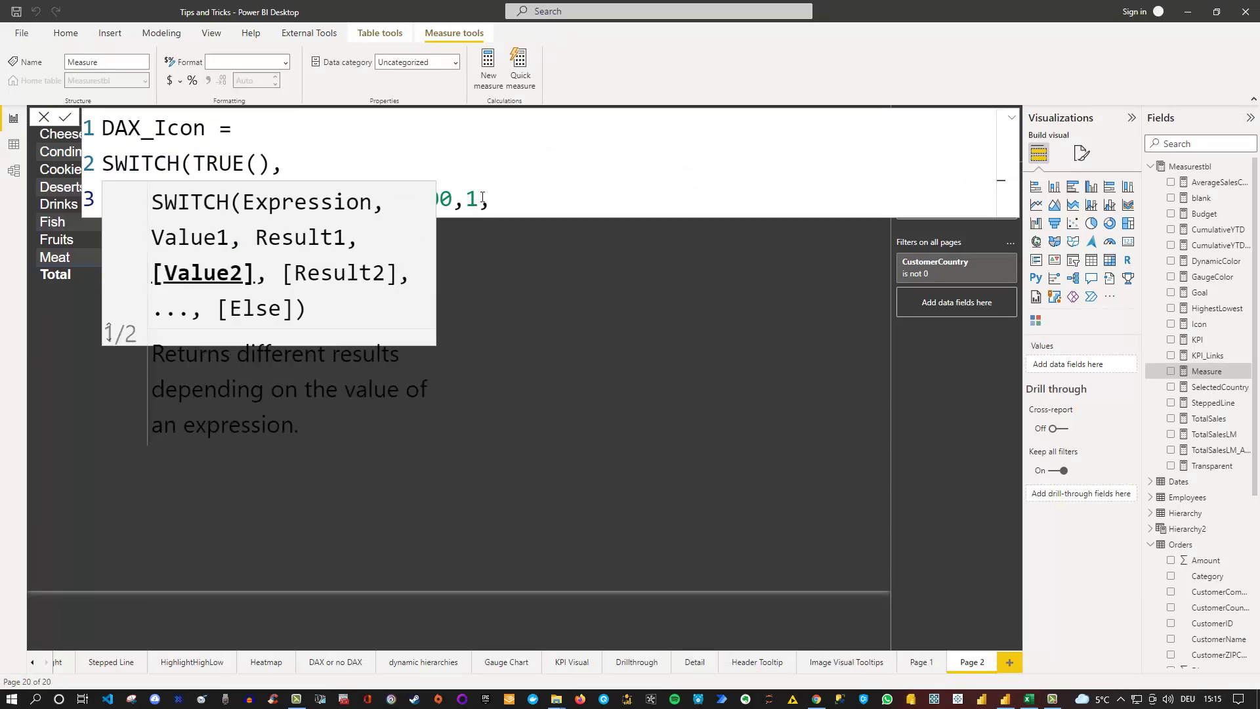
type("2)")
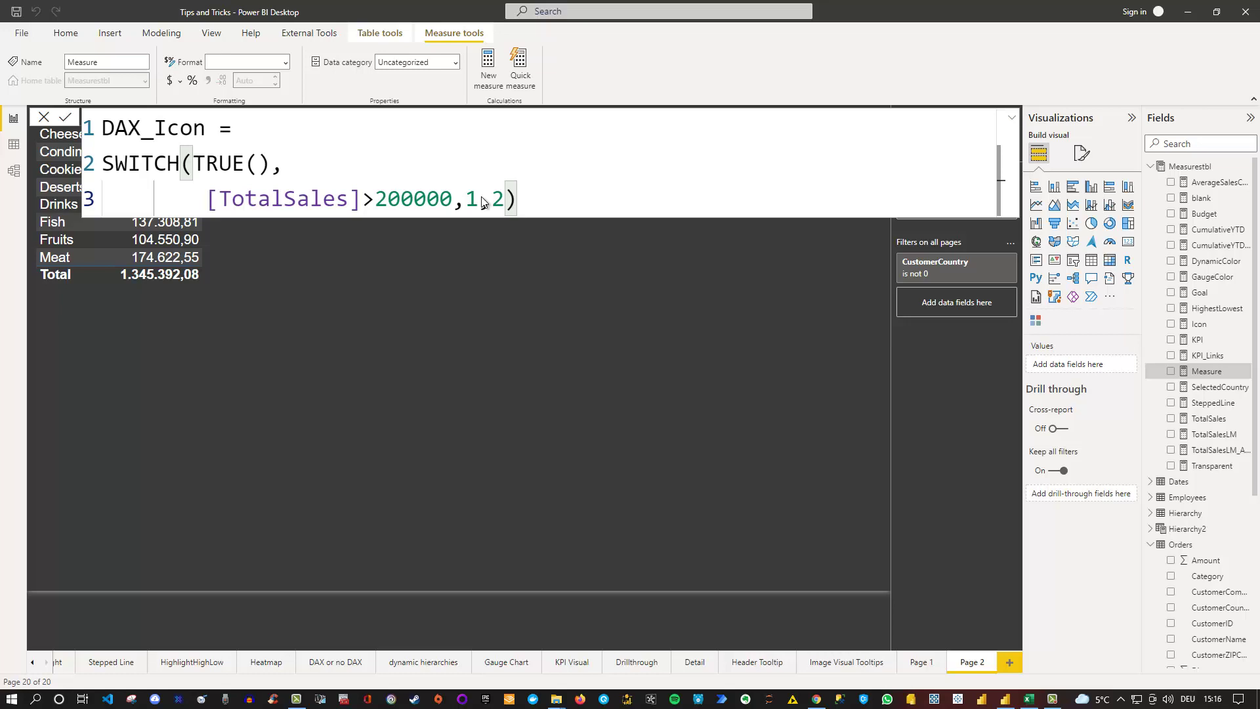
key("Return")
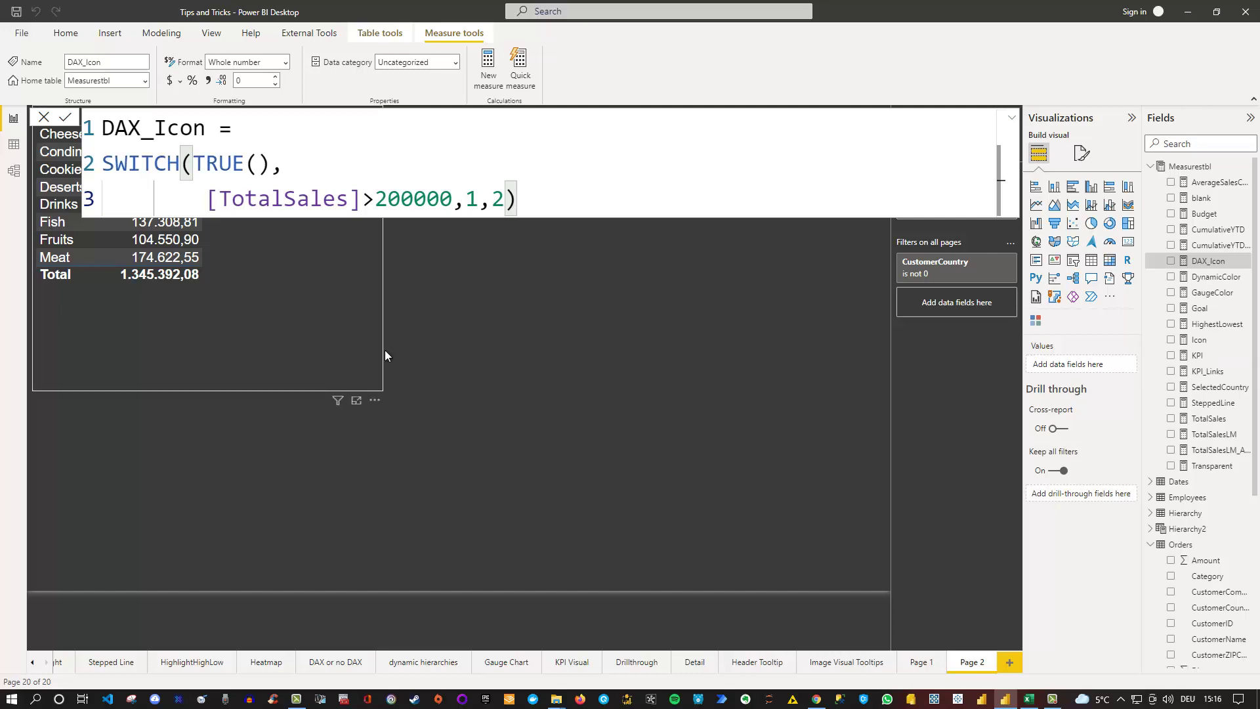
left_click(443, 331)
left_click(250, 254)
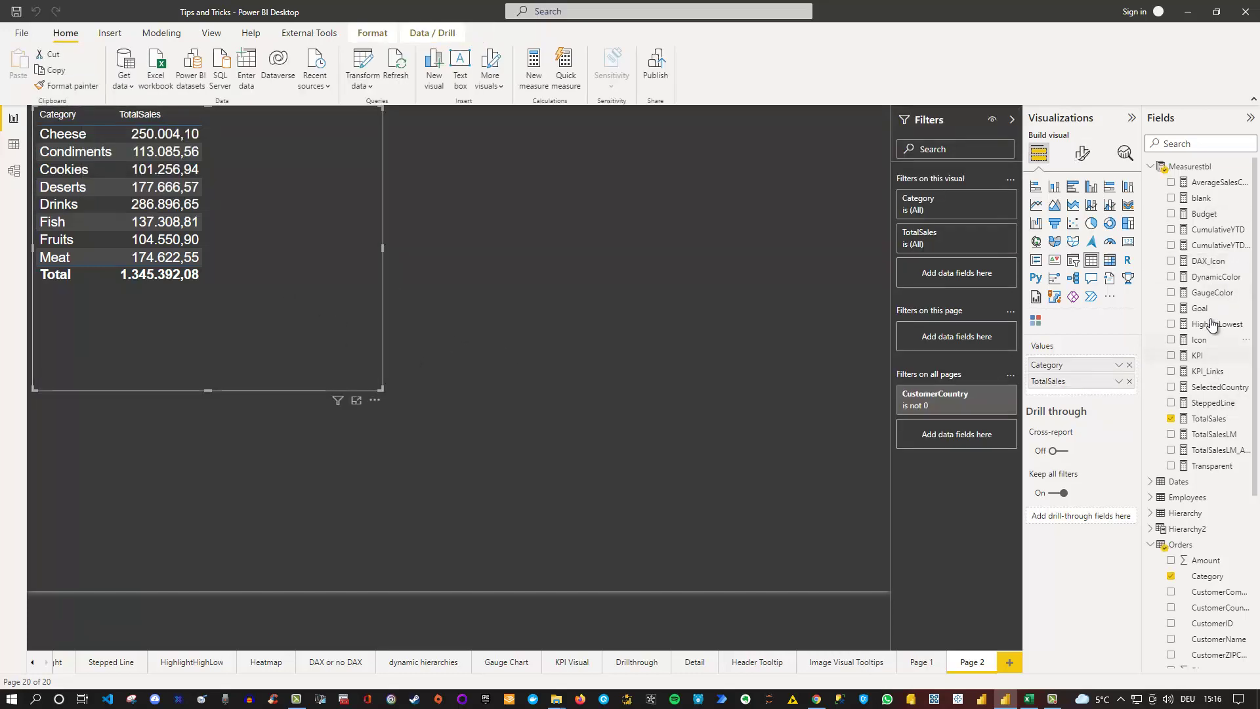
left_click(1171, 261)
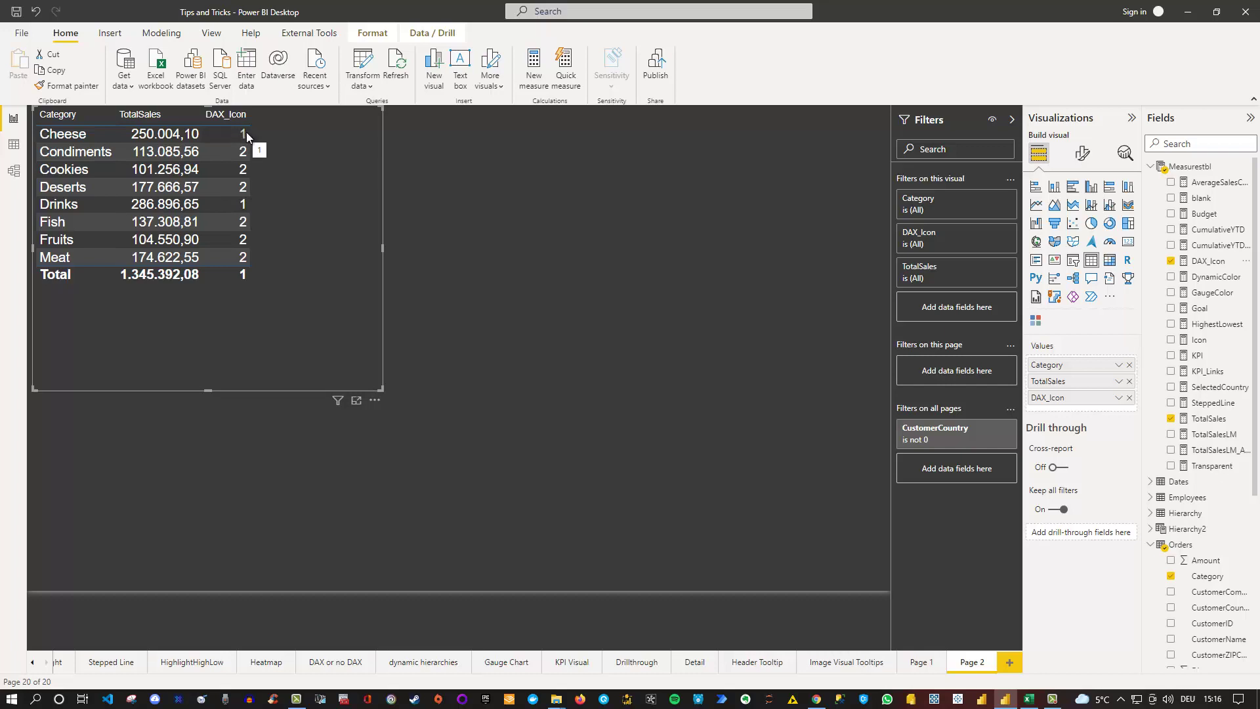
left_click(922, 663)
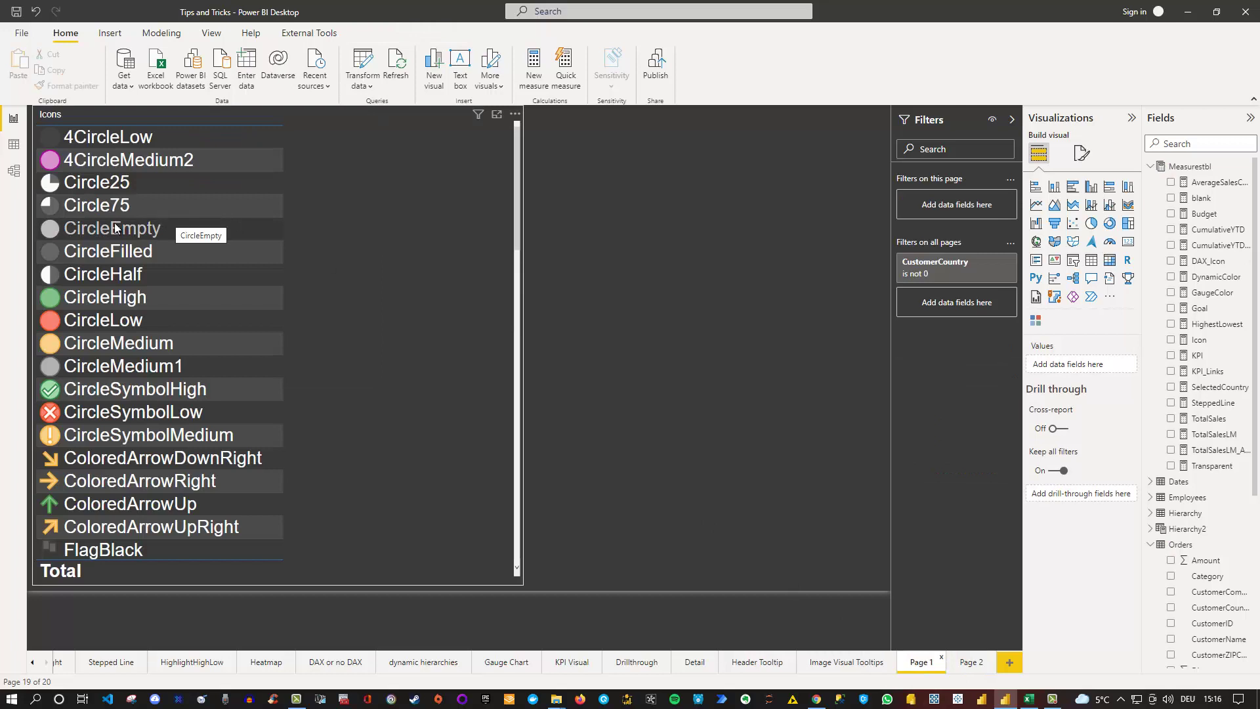
scroll(144, 281, "down", 3)
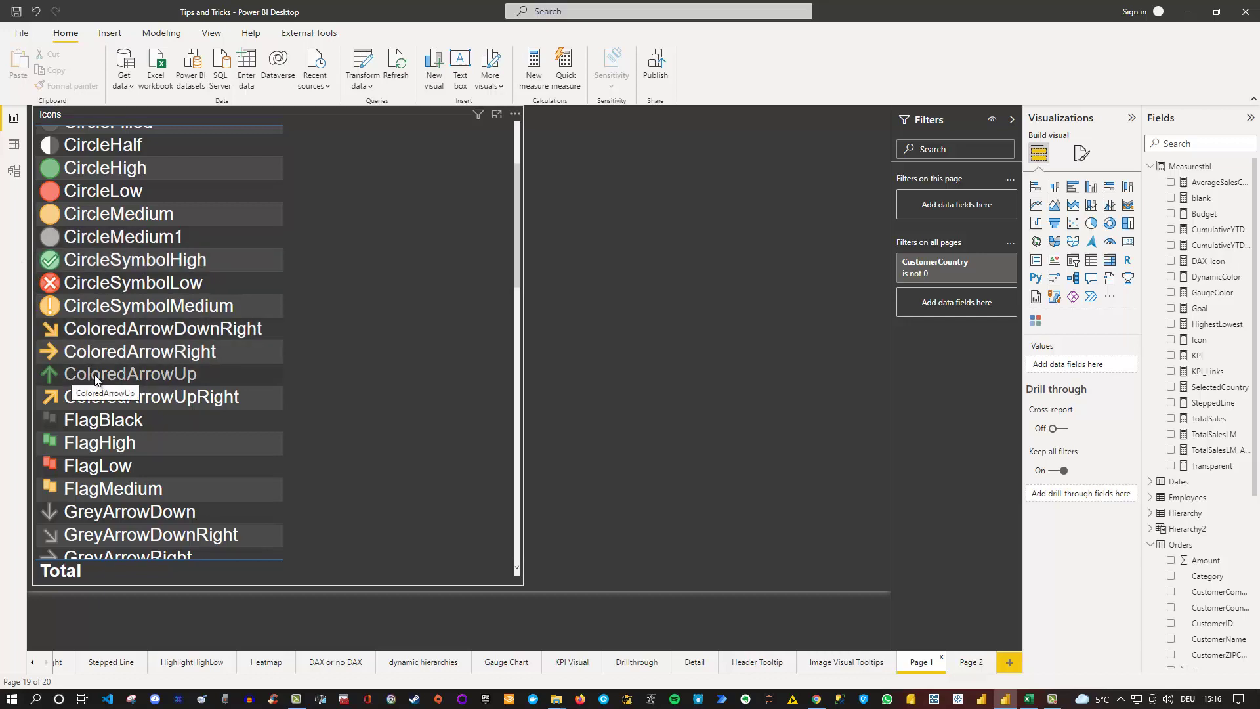
scroll(162, 381, "down", 17)
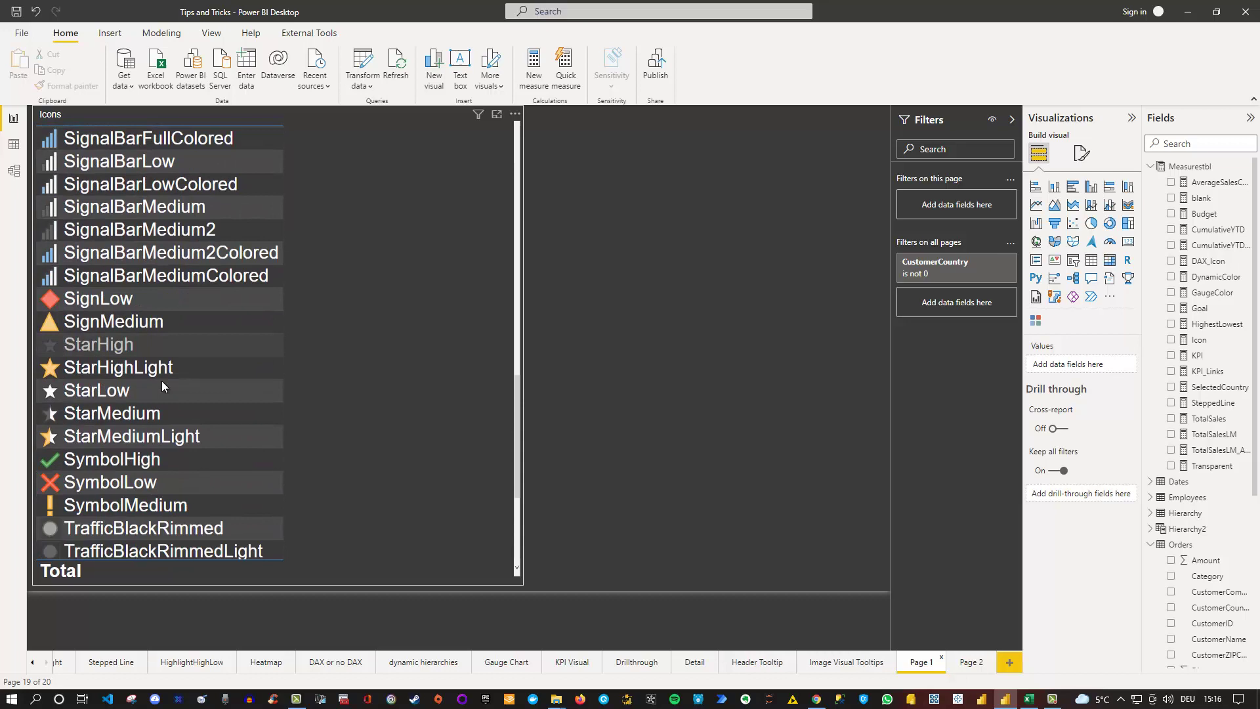
scroll(161, 386, "down", 5)
scroll(162, 381, "down", 5)
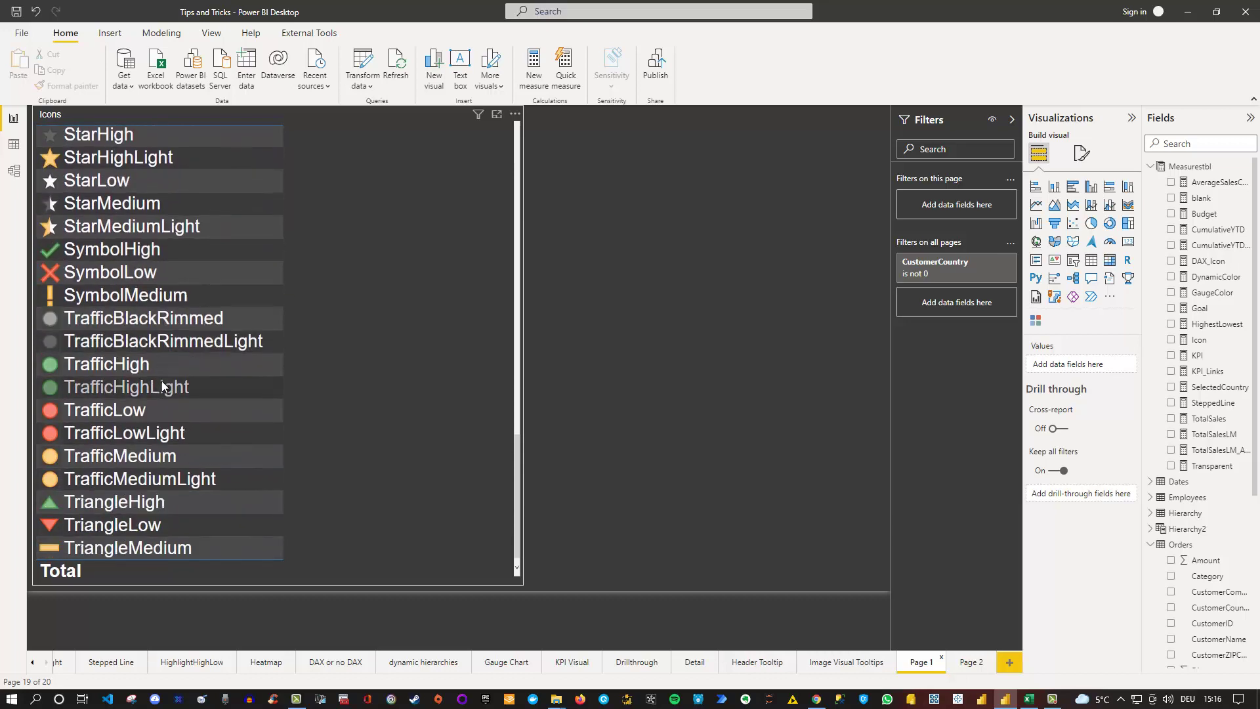
scroll(163, 385, "up", 15)
scroll(163, 385, "up", 20)
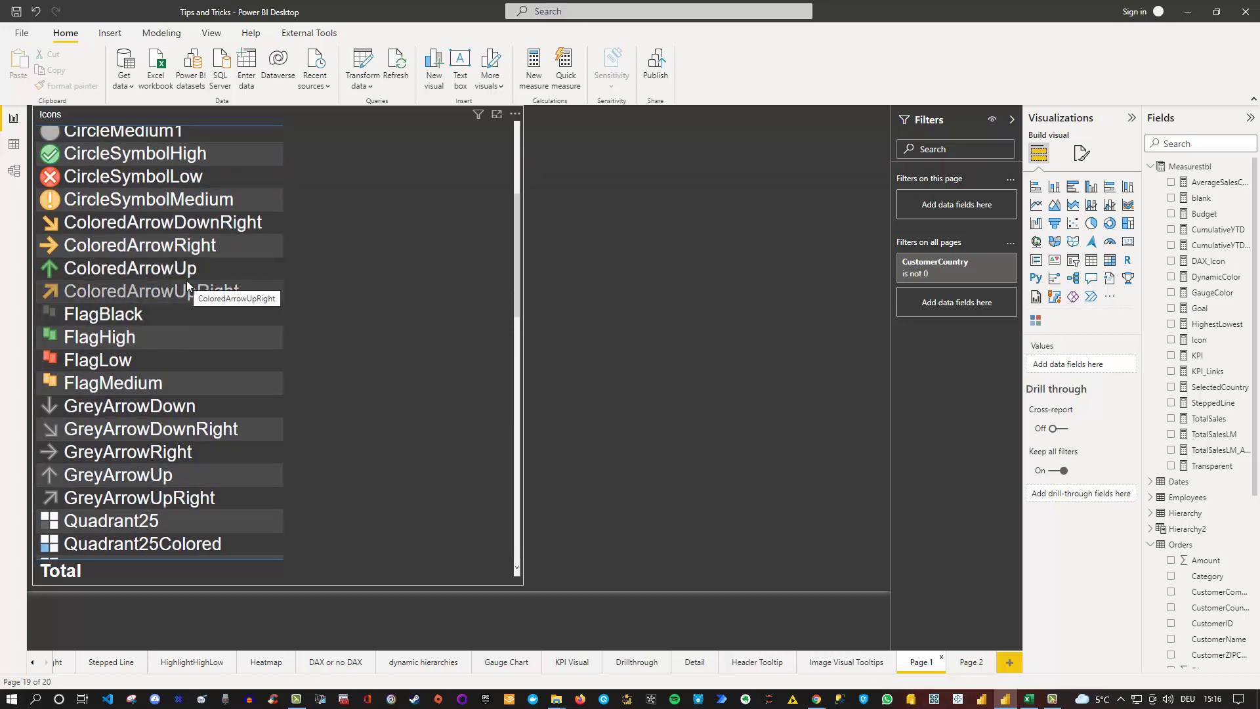
scroll(187, 289, "down", 5)
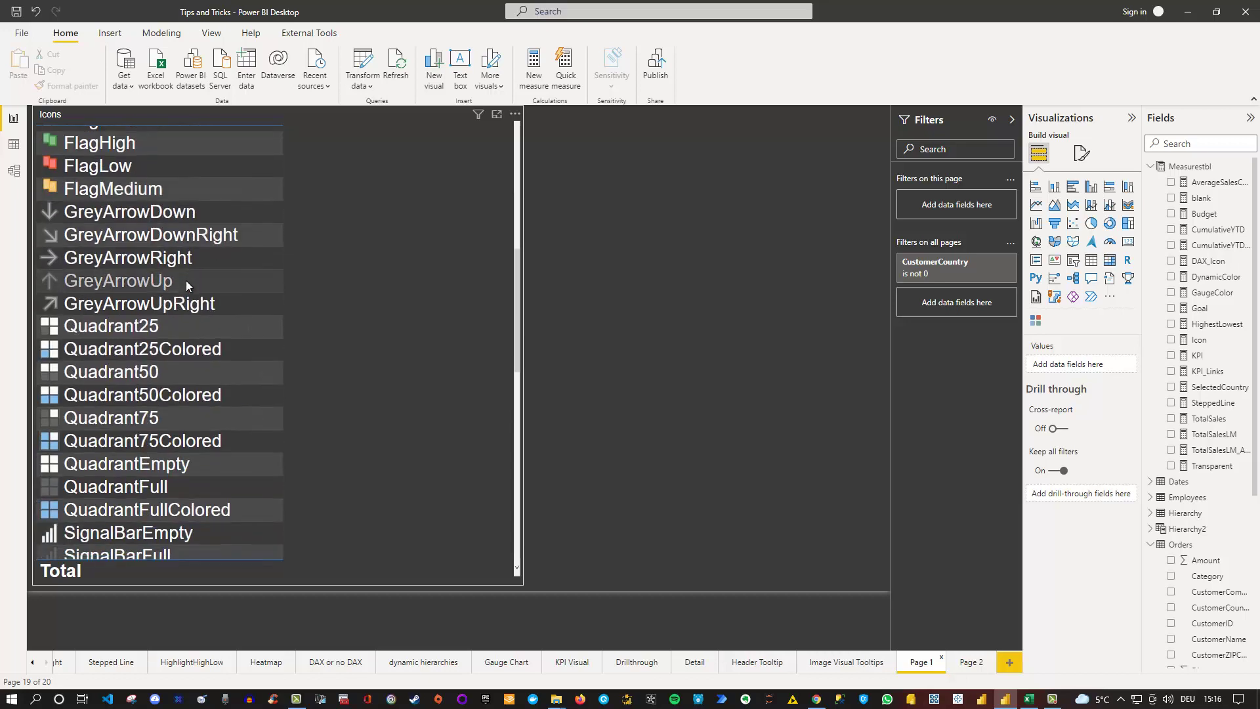
scroll(177, 348, "down", 7)
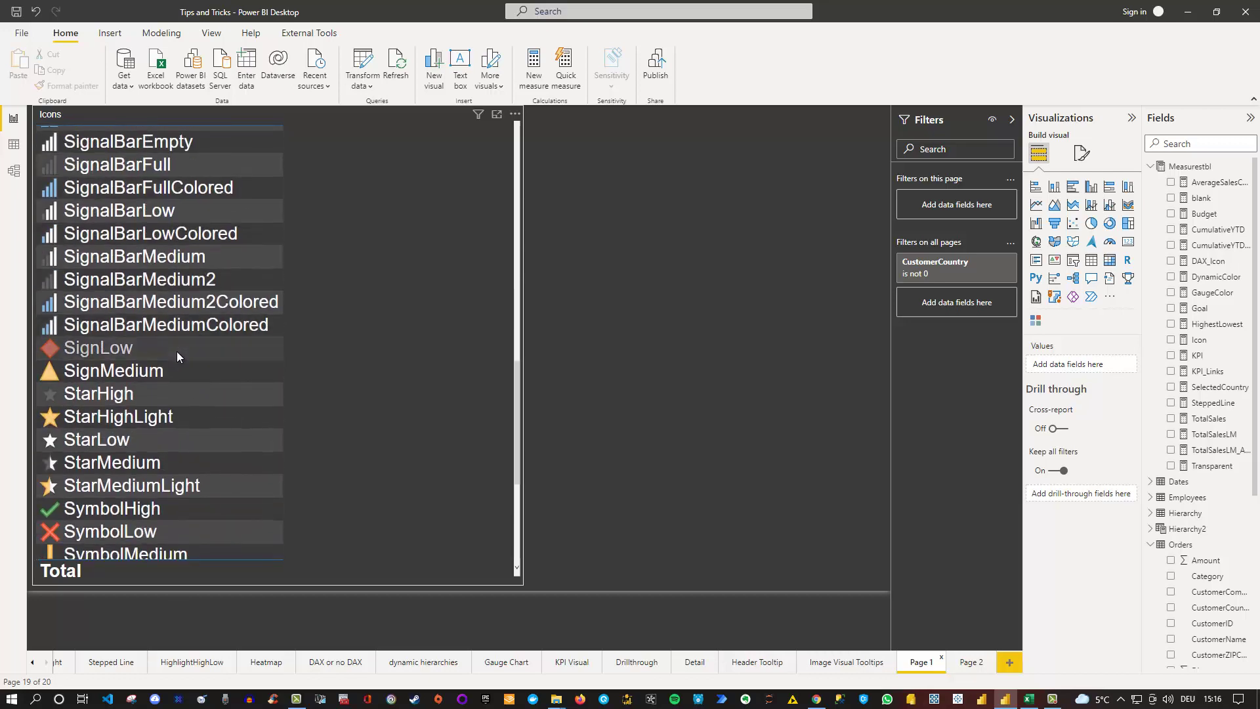
scroll(144, 420, "up", 6)
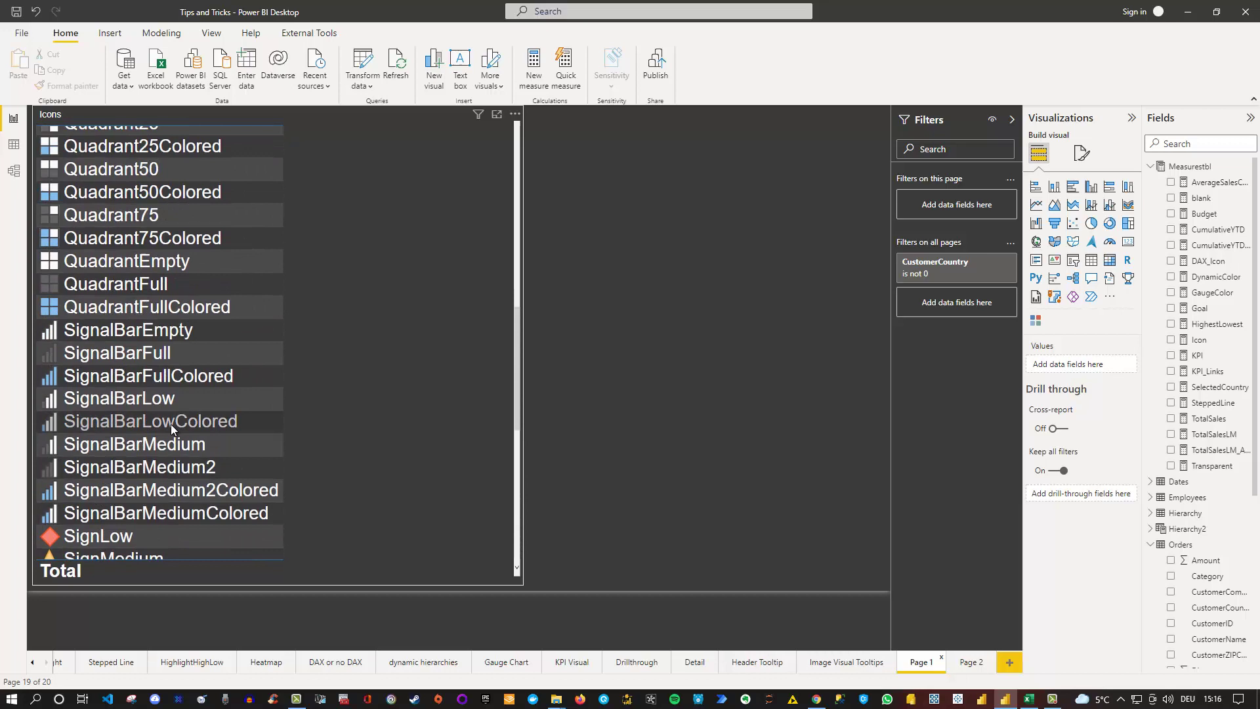
scroll(98, 479, "down", 6)
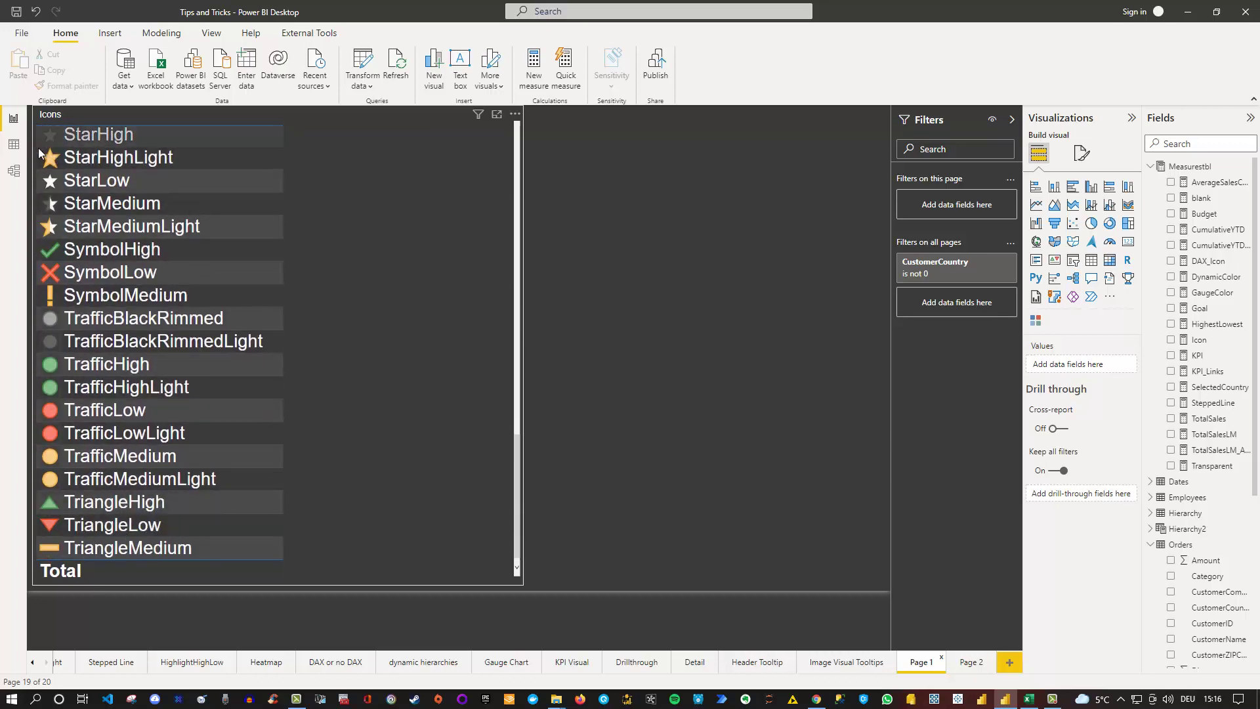
left_click(969, 663)
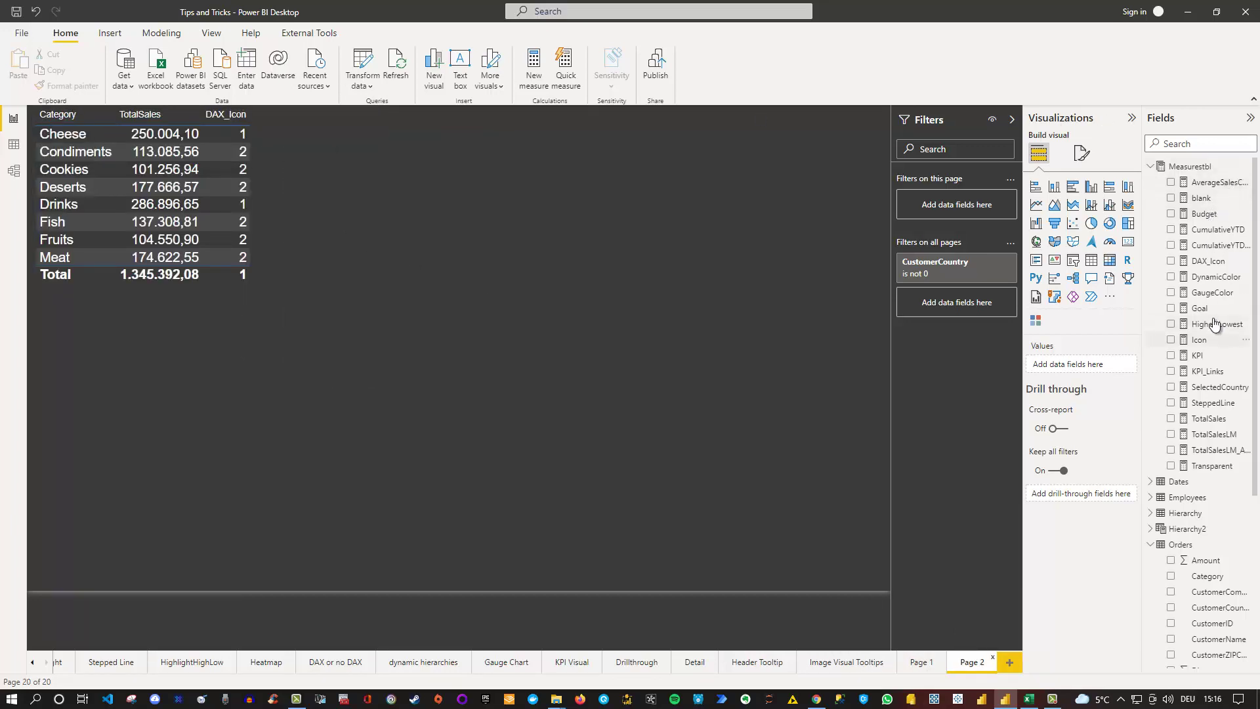
Replace DAX_Icon's results 1 and 2 with "TriangleHigh" and "TriangleLow".
left_click(1206, 261)
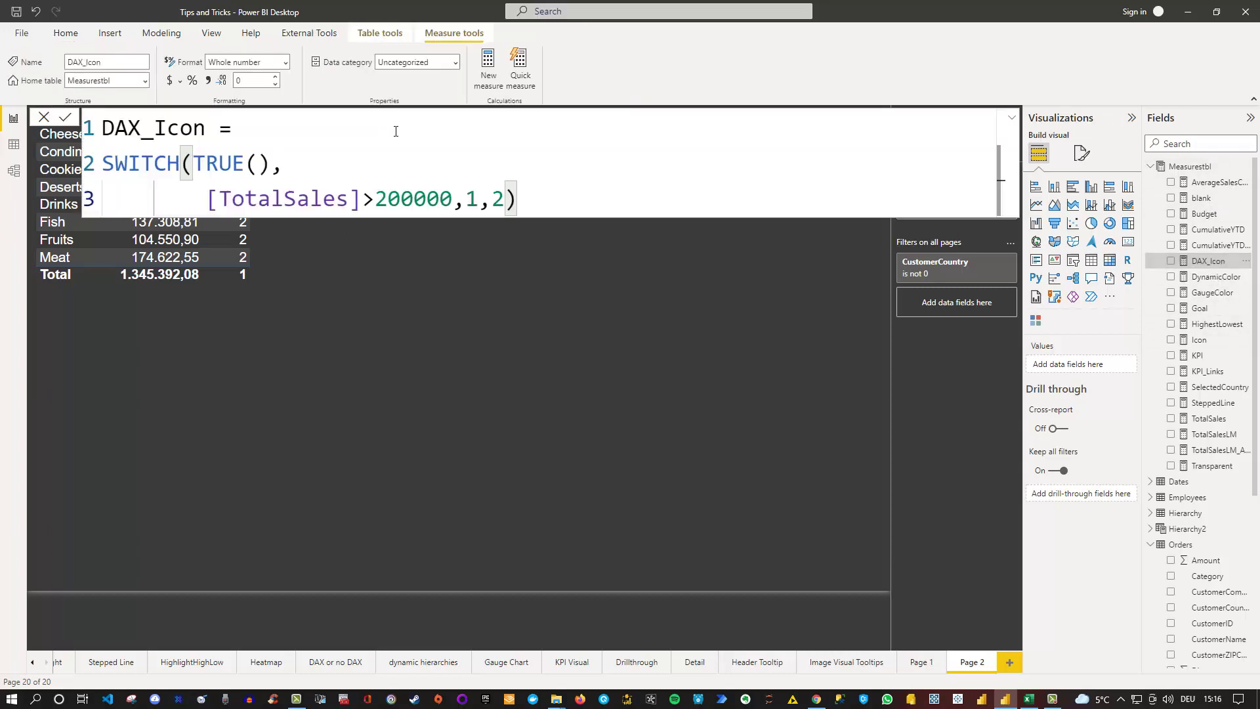
double_click(472, 199)
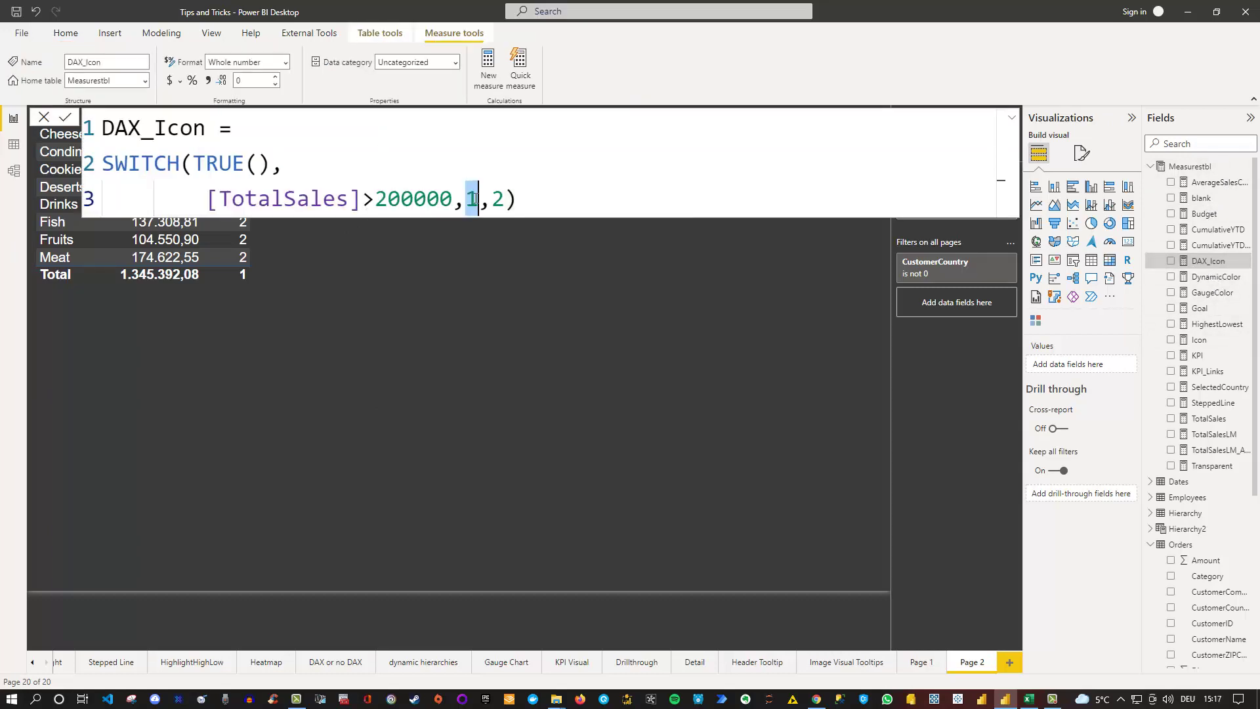
type("\"Tring")
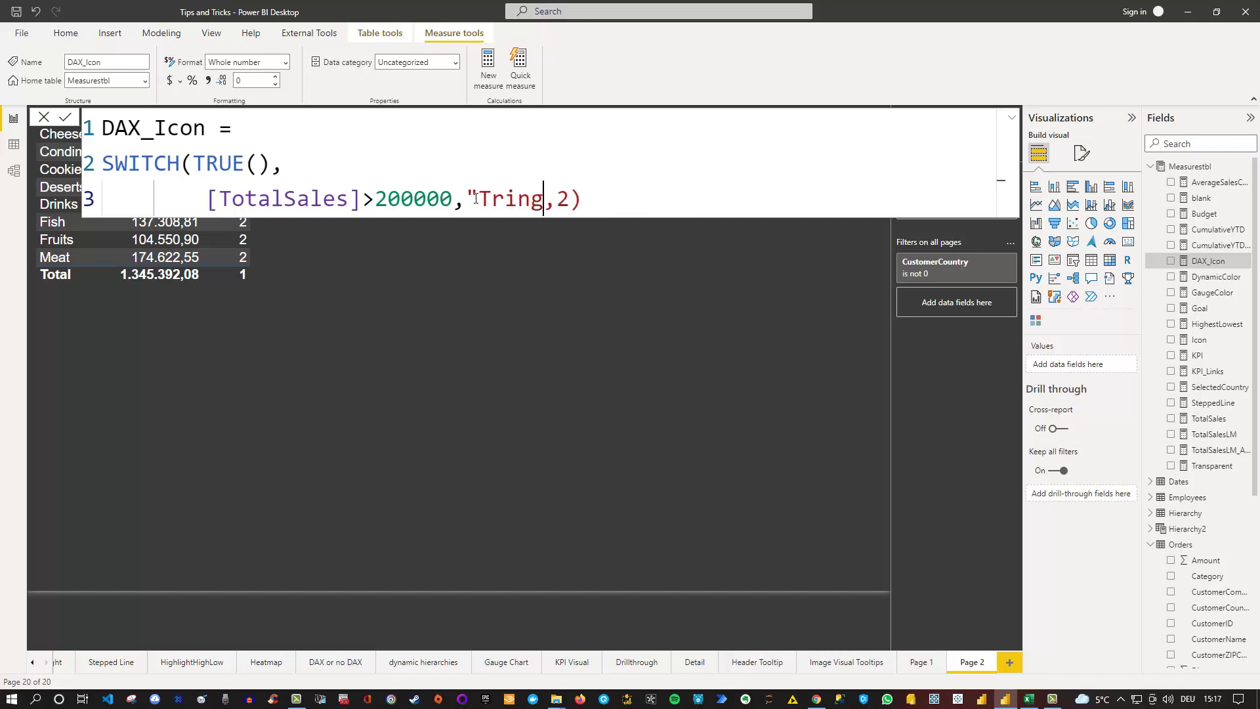
key("BackSpace")
type("ngleHigh")
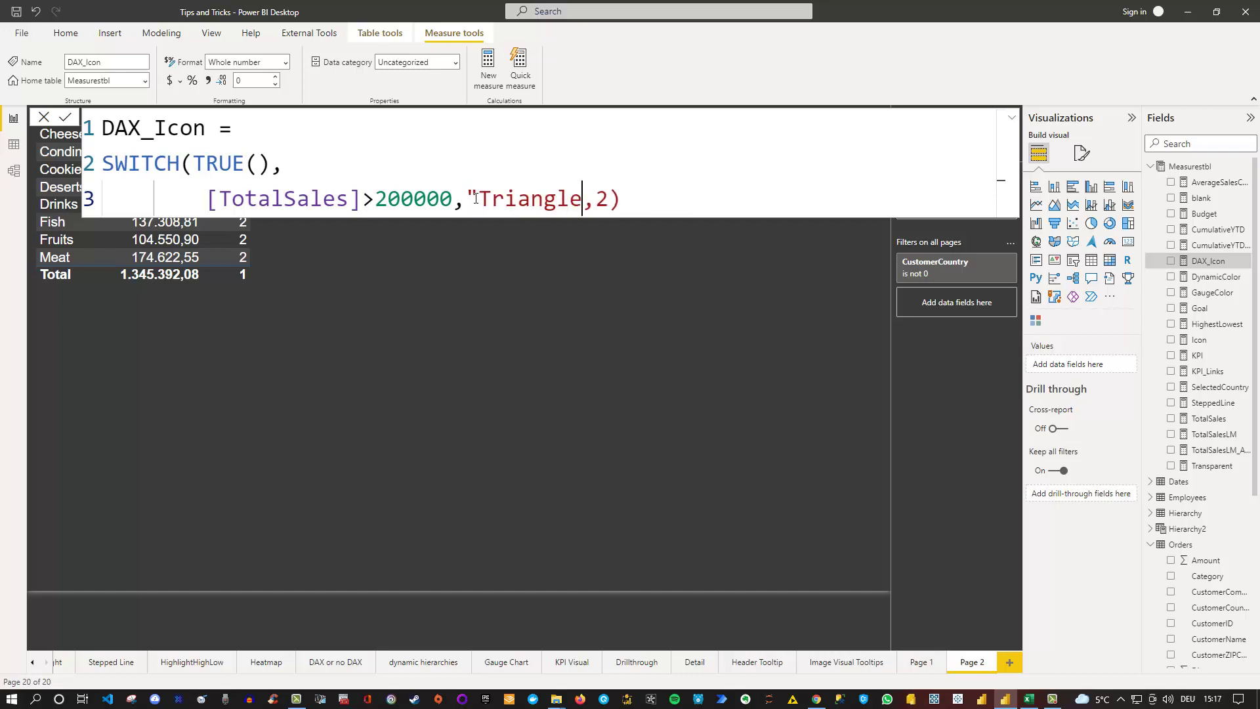
type("\"")
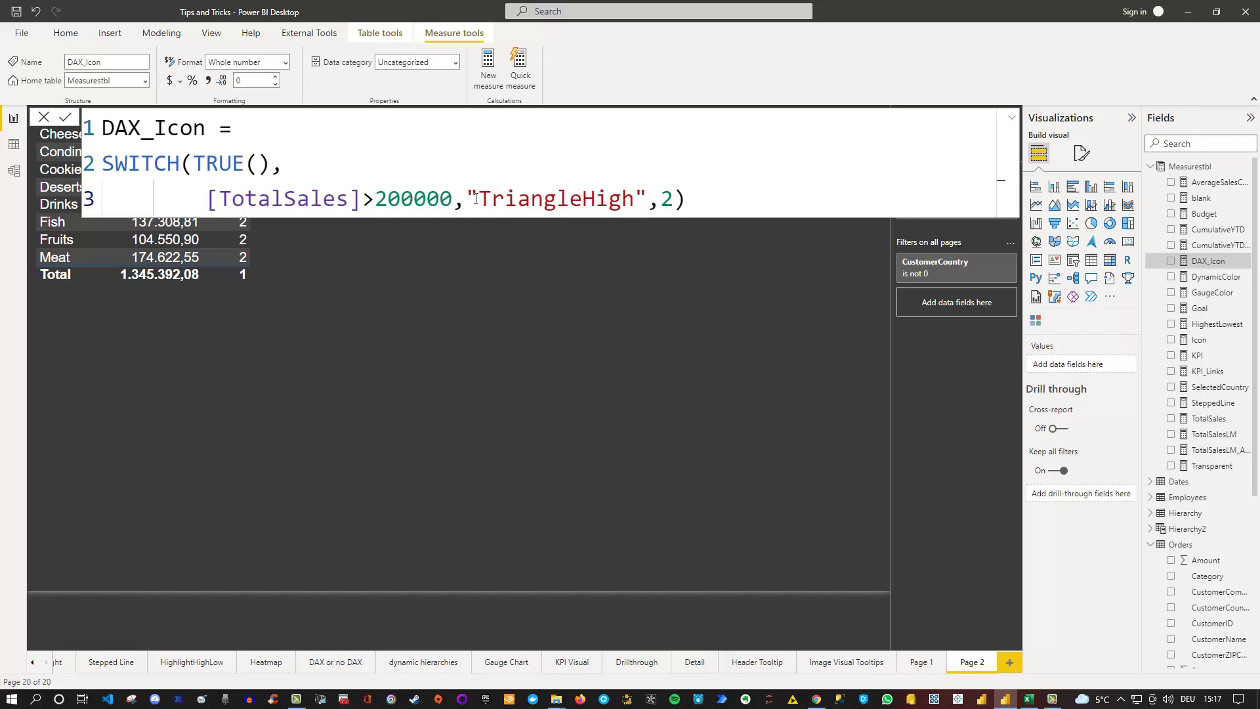
key("shift+Right")
key("Delete")
type("\"TriangleLo")
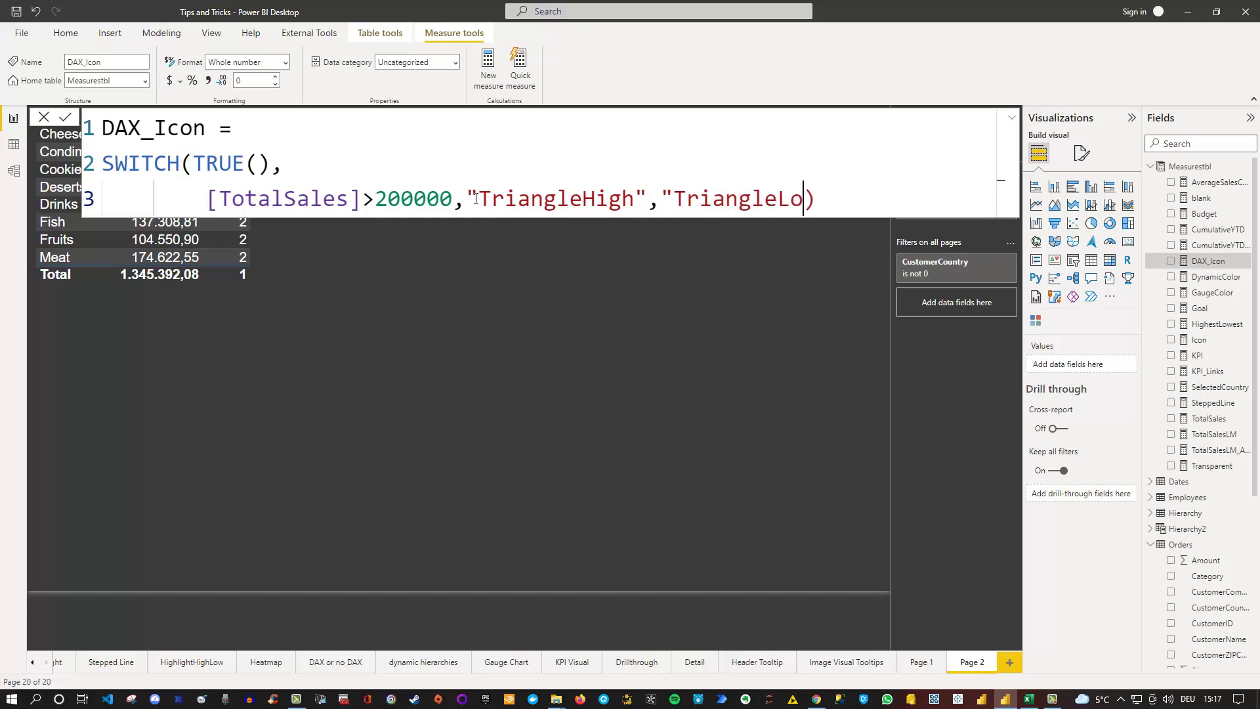
type("w\"")
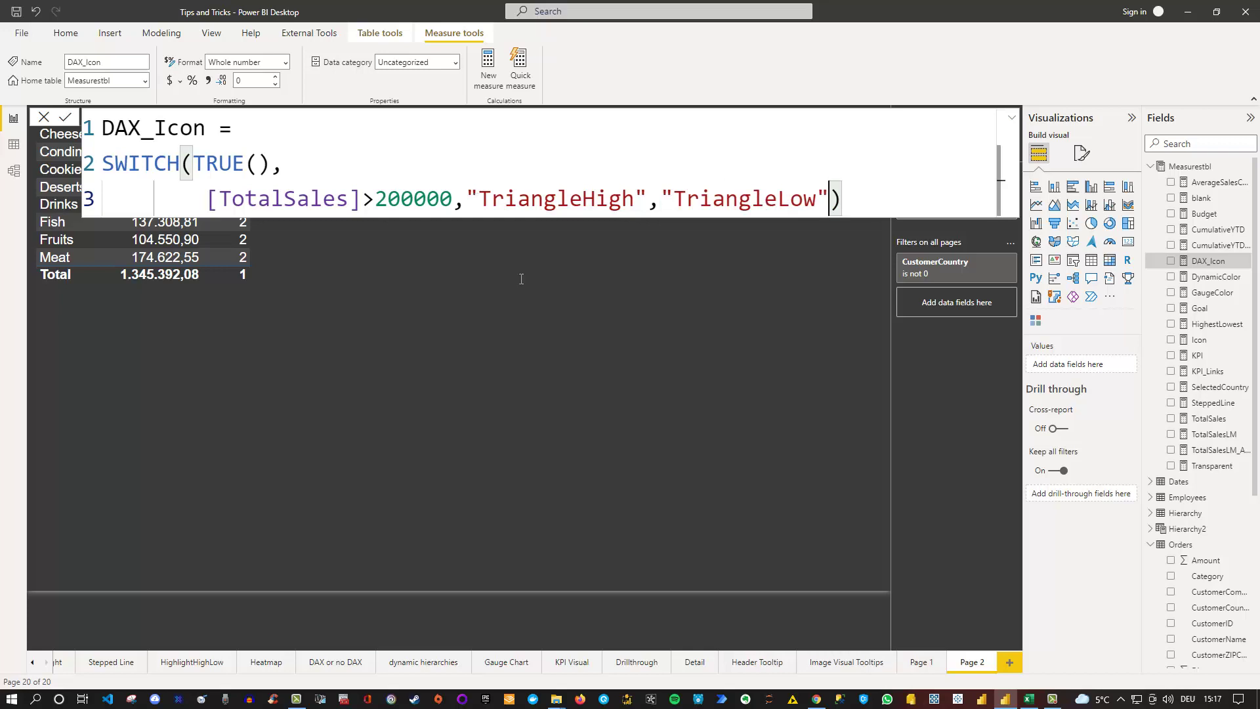
Scroll through Excel's icon names like TriangleLow and TriangleHigh, then return to Power BI.
key("alt+Tab")
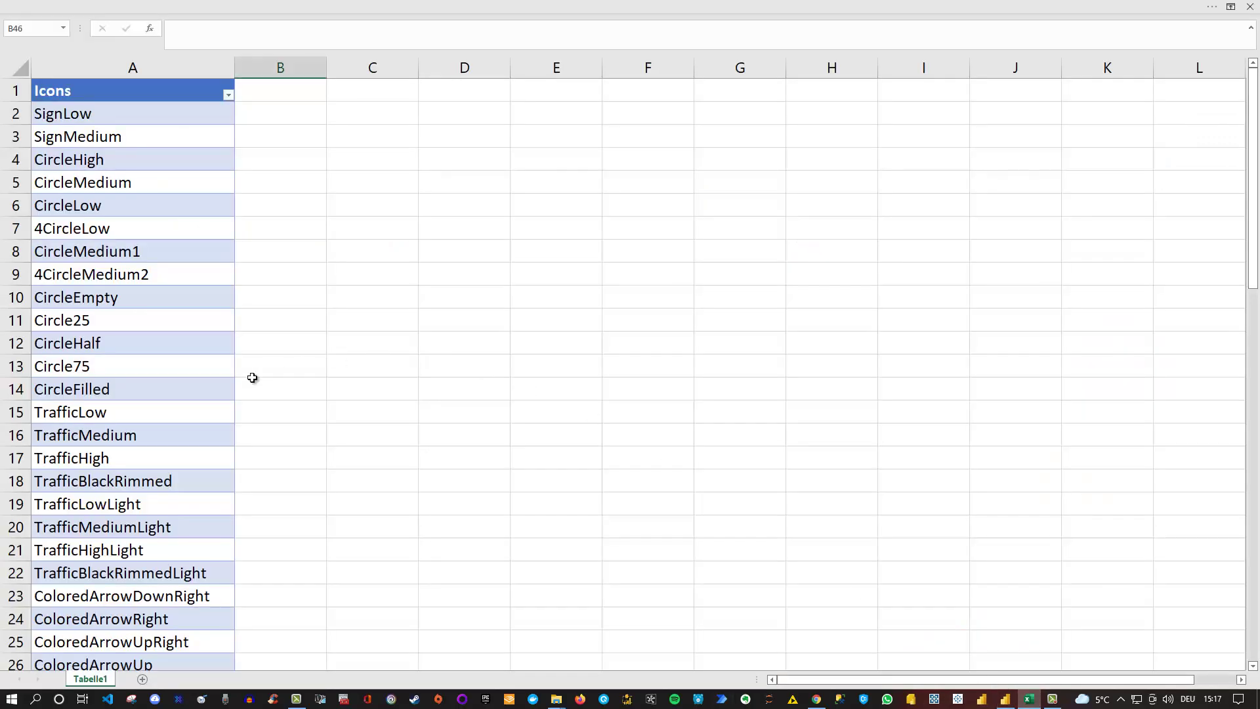
scroll(252, 377, "down", 2)
scroll(199, 358, "down", 3)
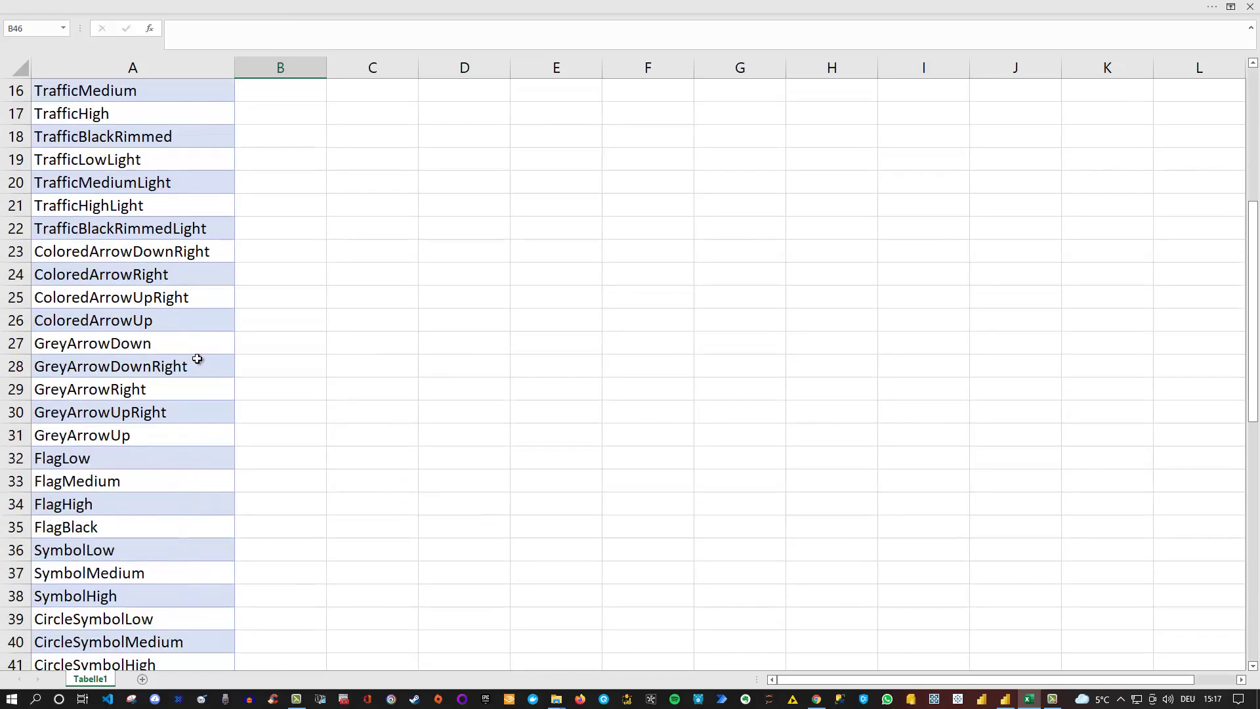
scroll(197, 359, "down", 5)
scroll(197, 359, "down", 7)
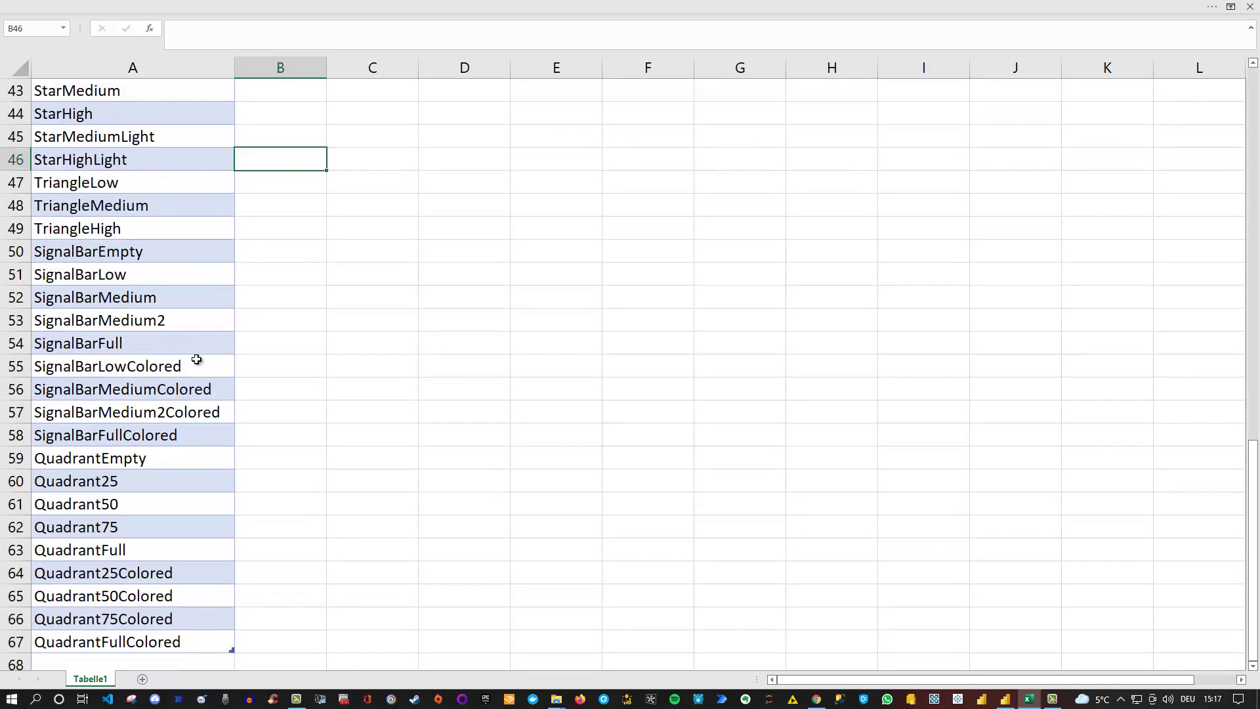
scroll(197, 359, "up", 10)
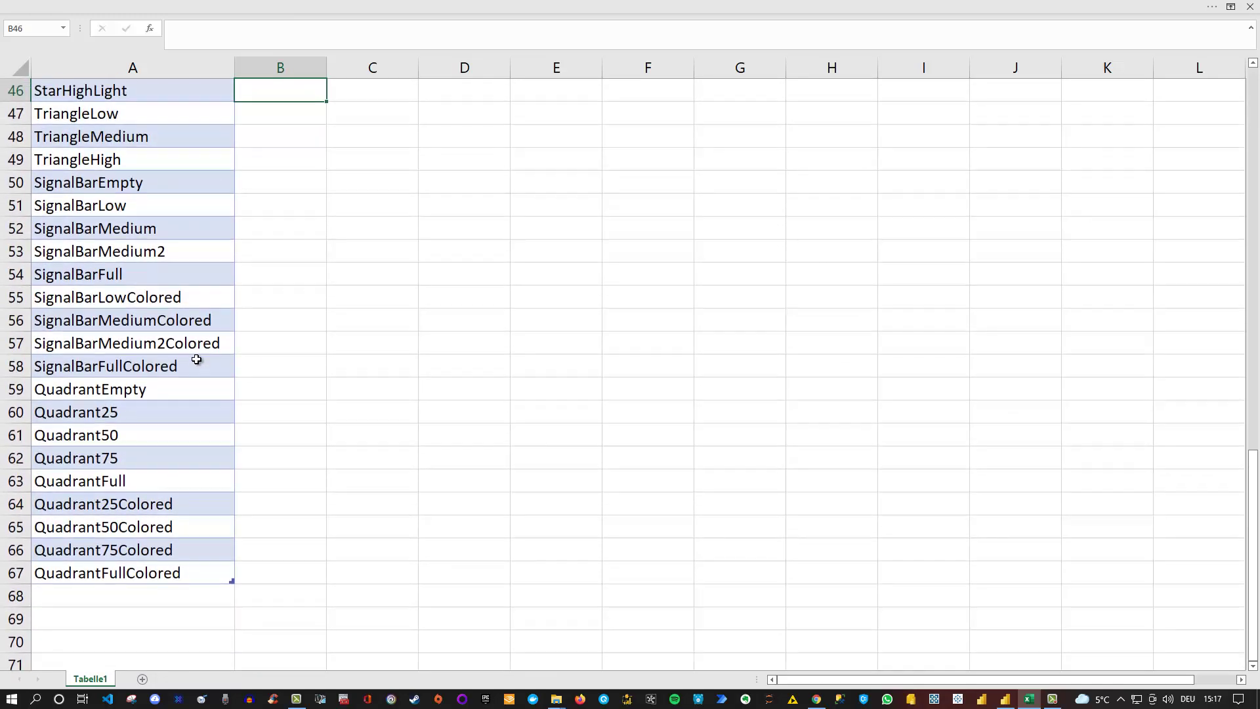
scroll(197, 359, "up", 7)
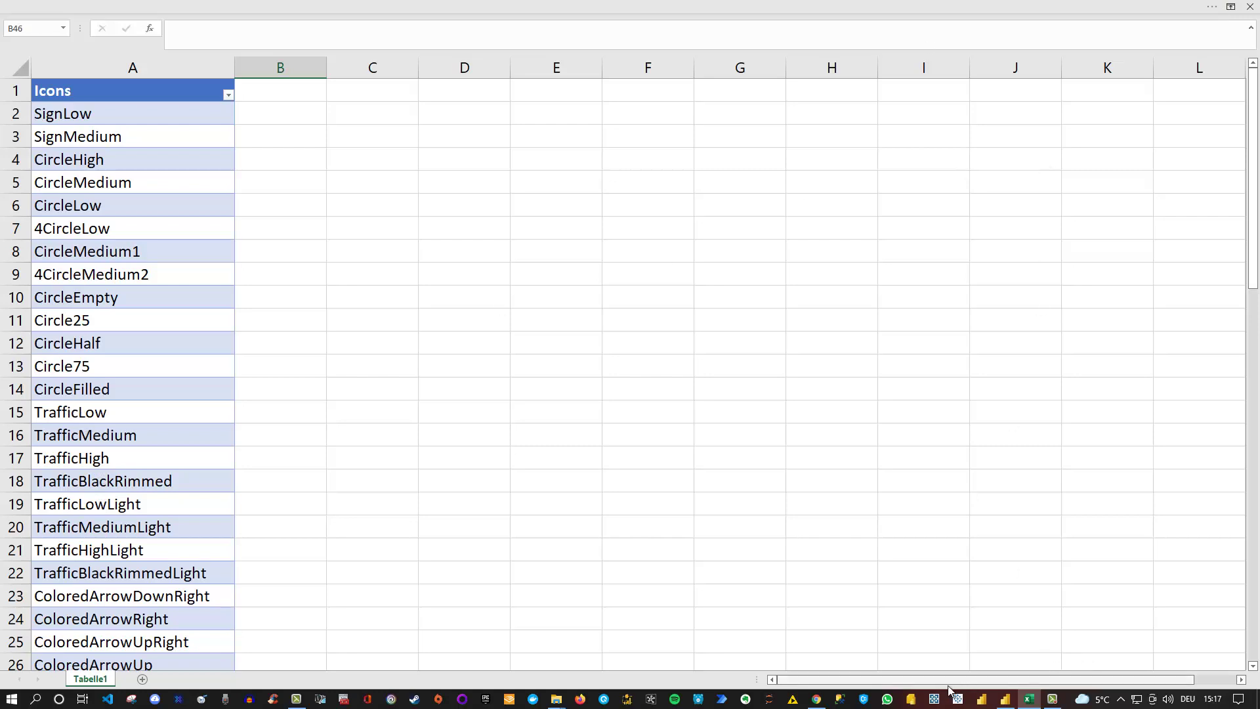
left_click(1007, 700)
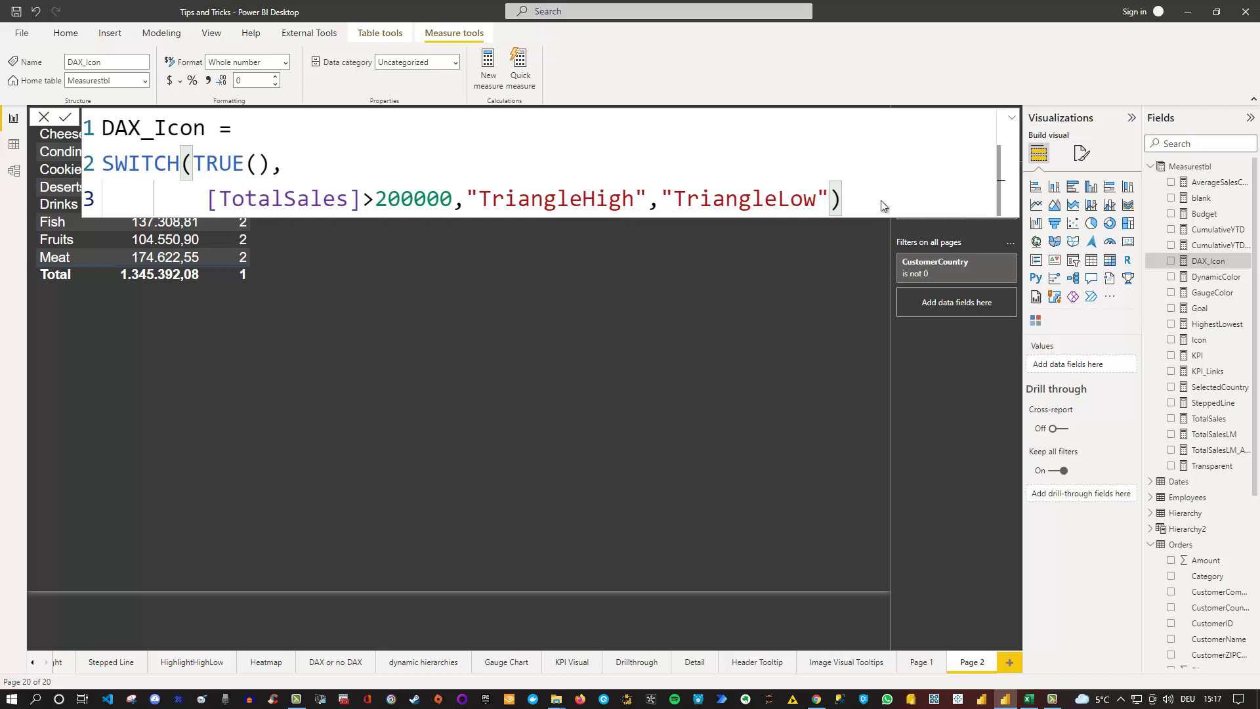
Commit the DAX_Icon SWITCH measure: TriangleHigh above 200000 sales, TriangleLow otherwise.
key("Return")
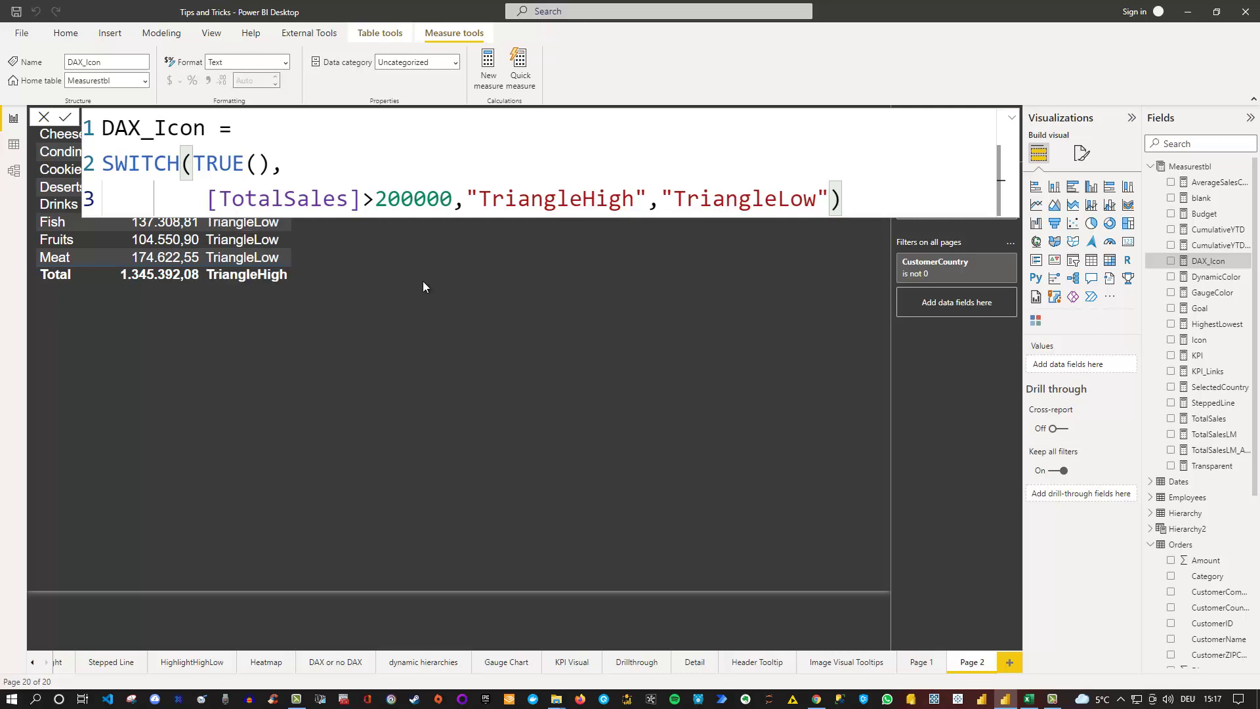
left_click(494, 344)
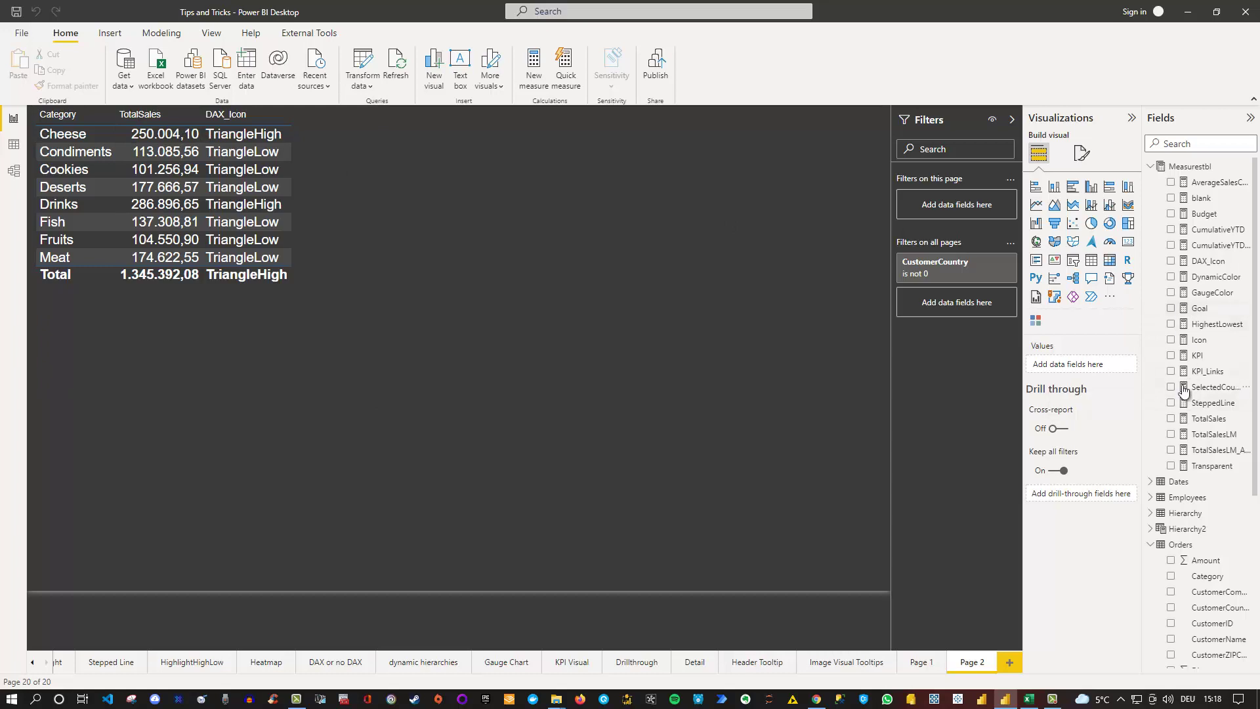
scroll(1190, 444, "down", 5)
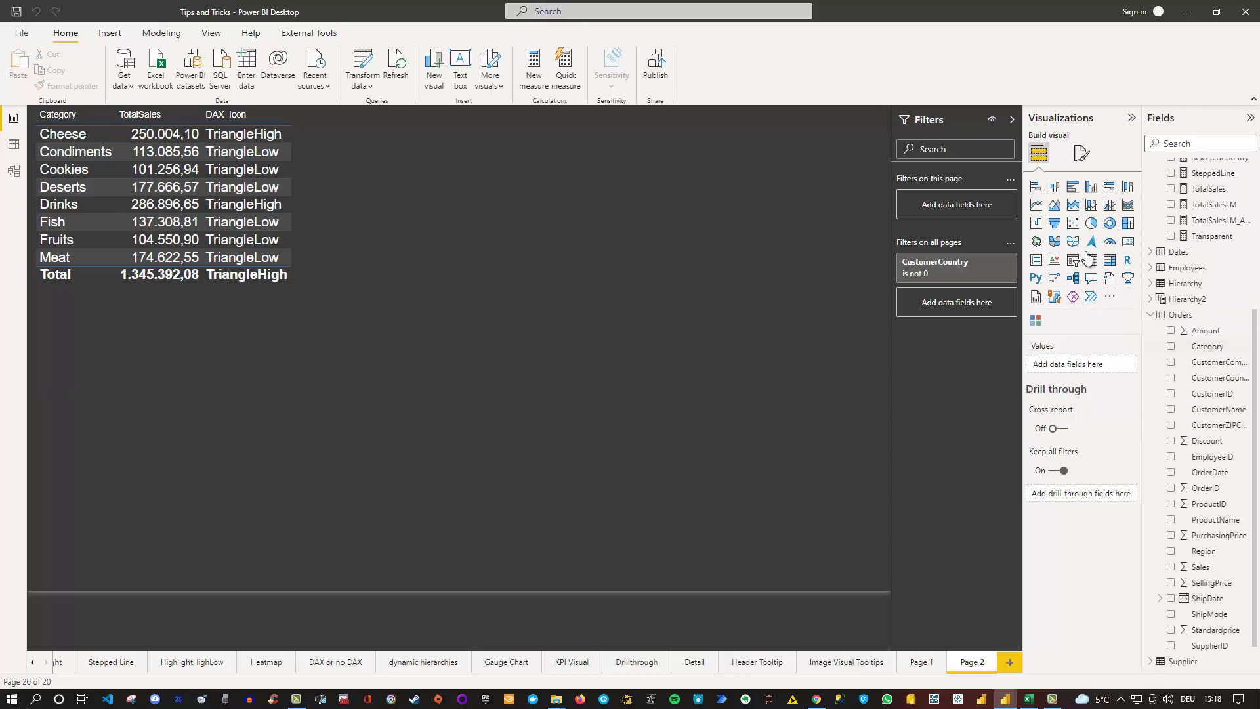
Turn on Cell element icons for the Category series with Field value style, closing without applying.
left_click(294, 340)
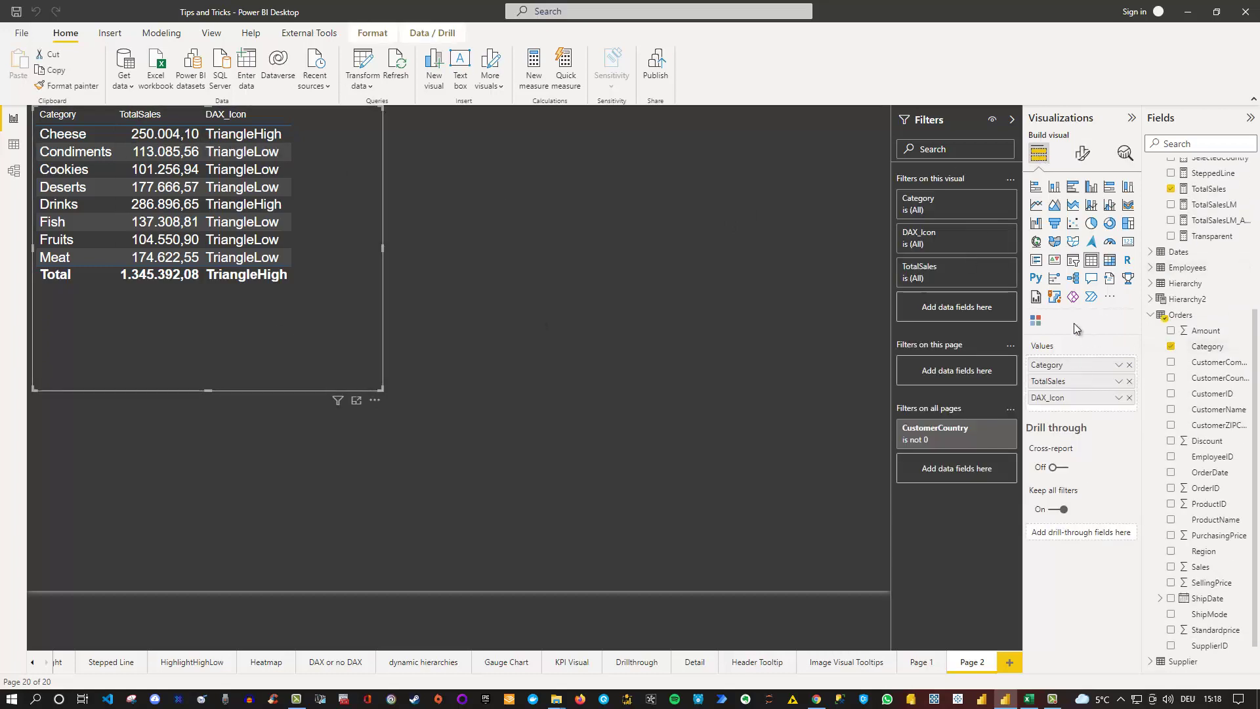
left_click(1082, 153)
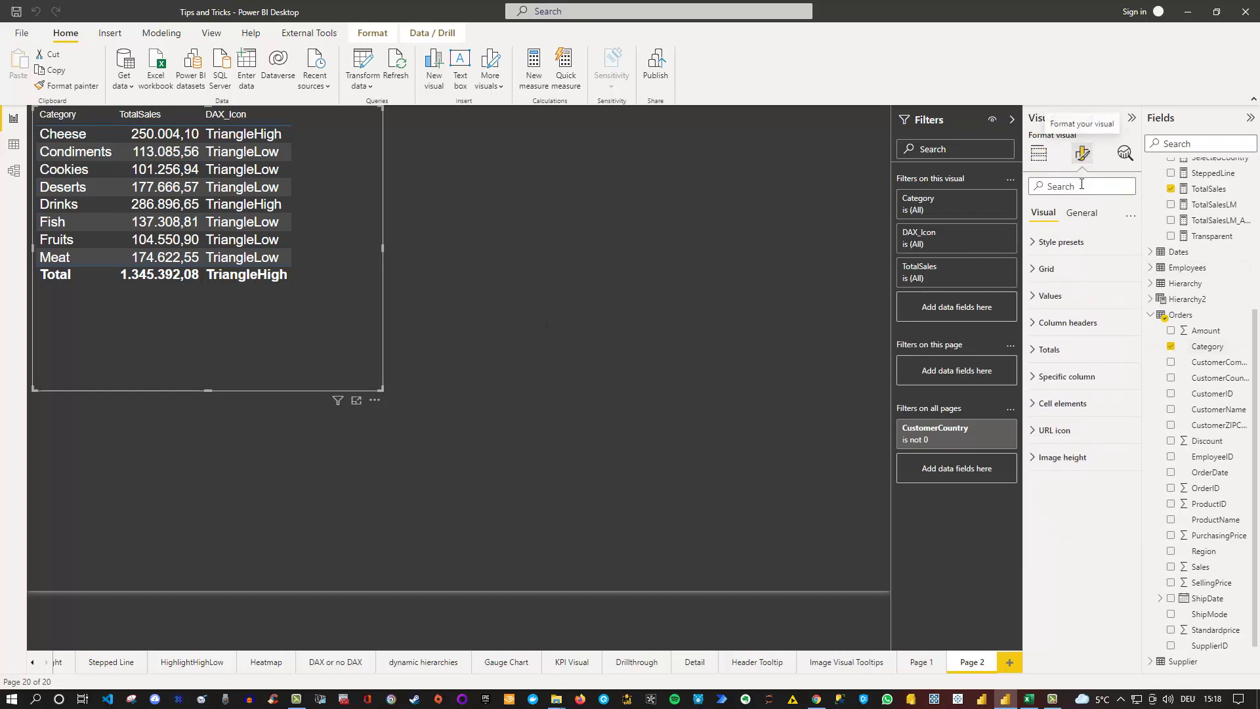
left_click(1035, 405)
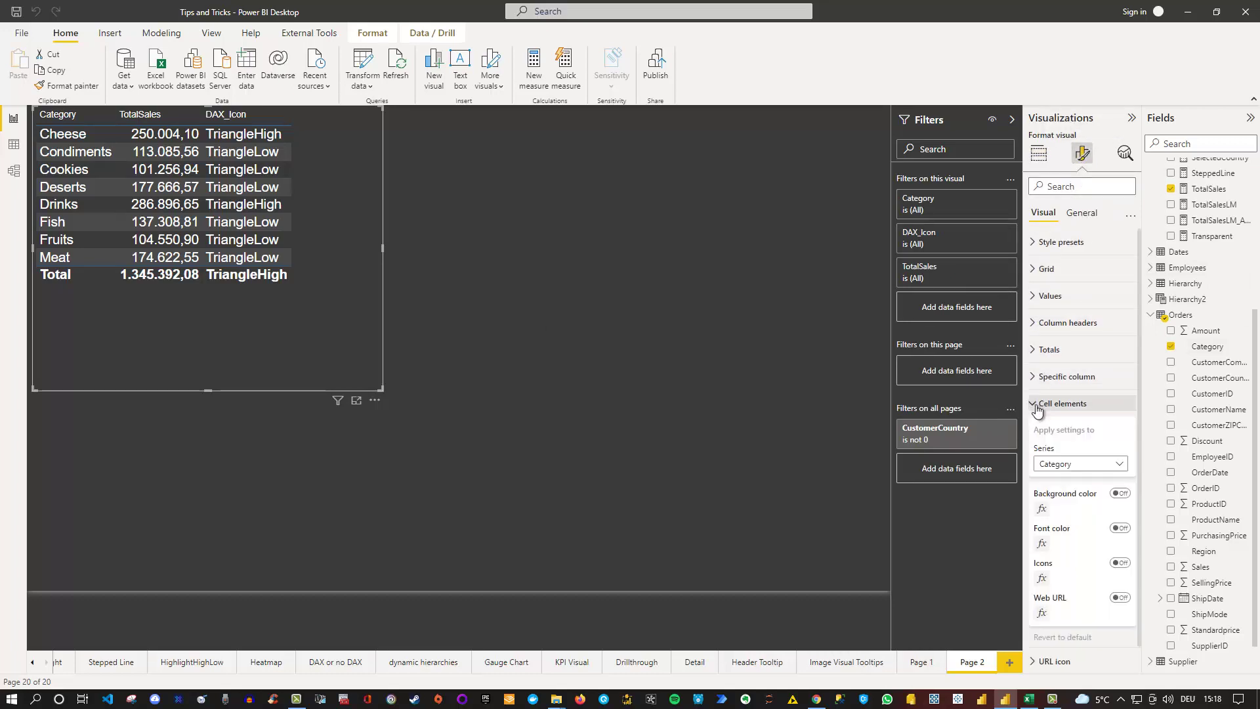
left_click(1125, 563)
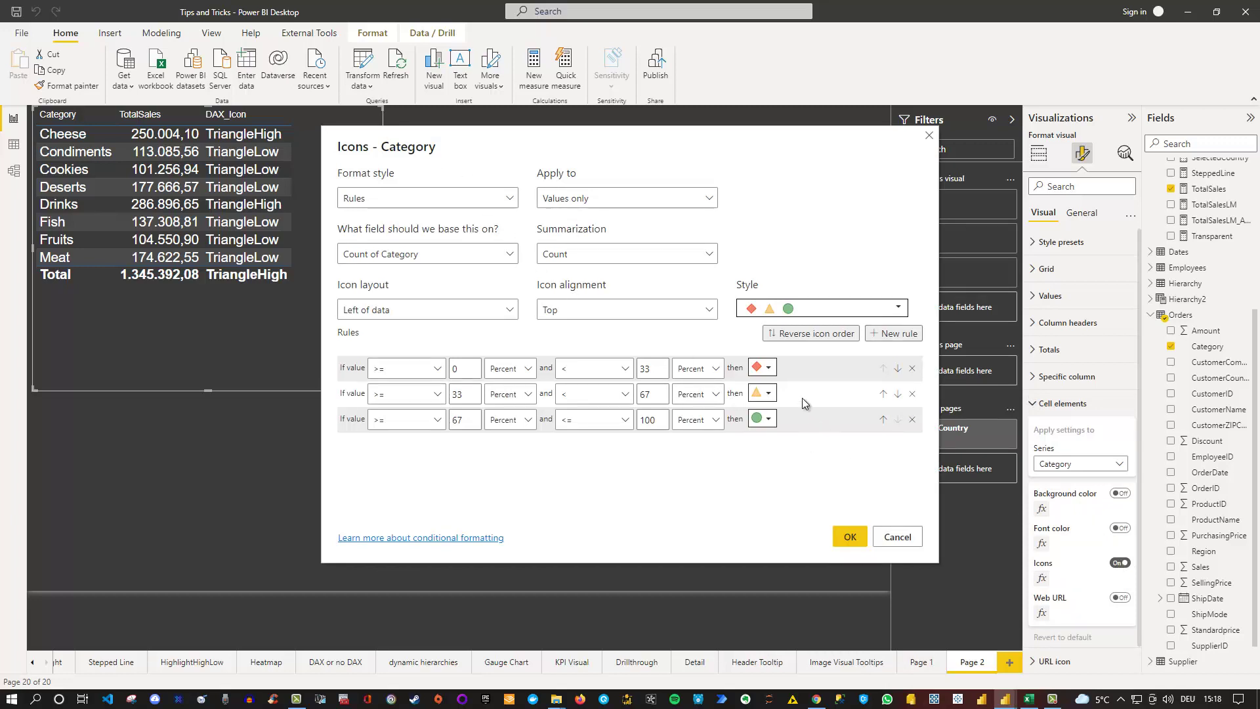
left_click(510, 199)
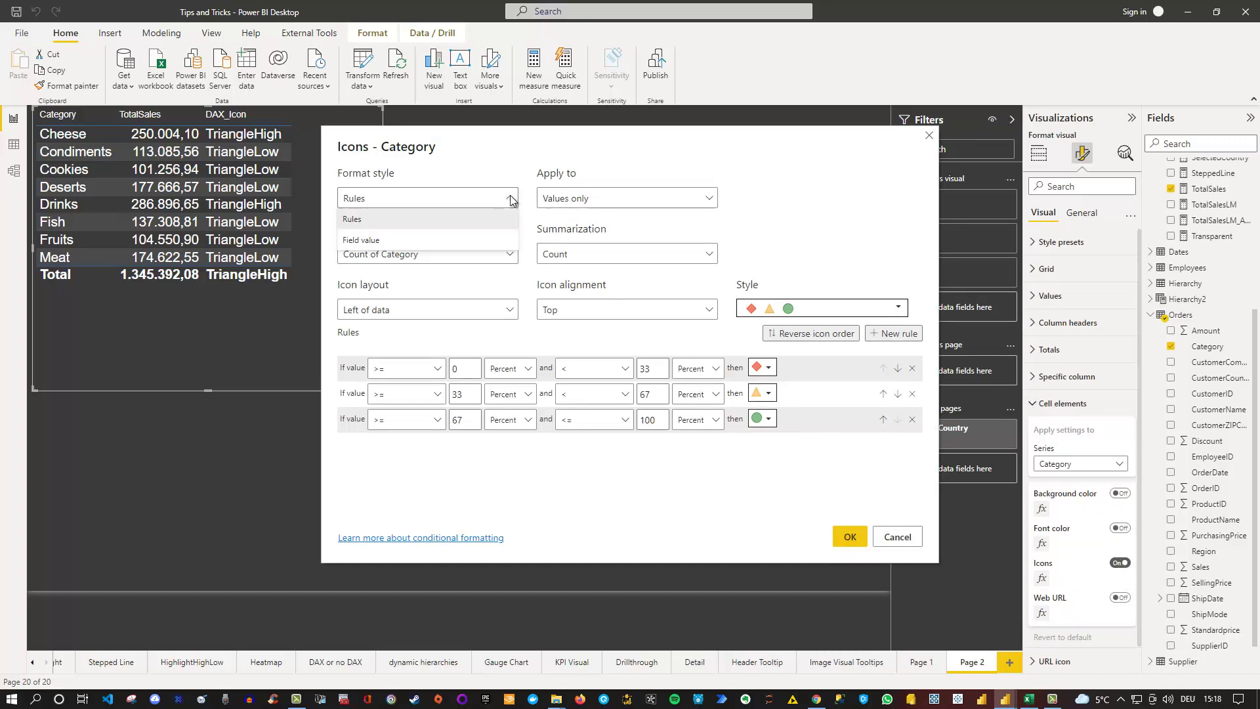
left_click(369, 240)
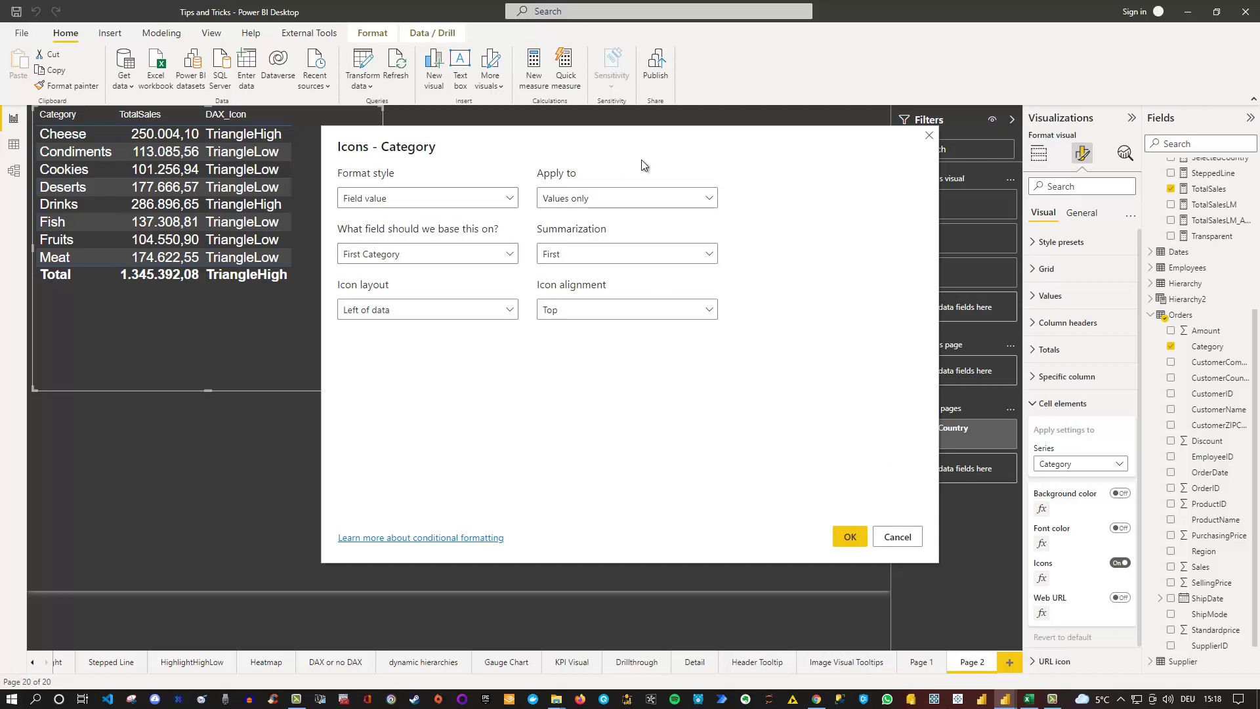
left_click(929, 135)
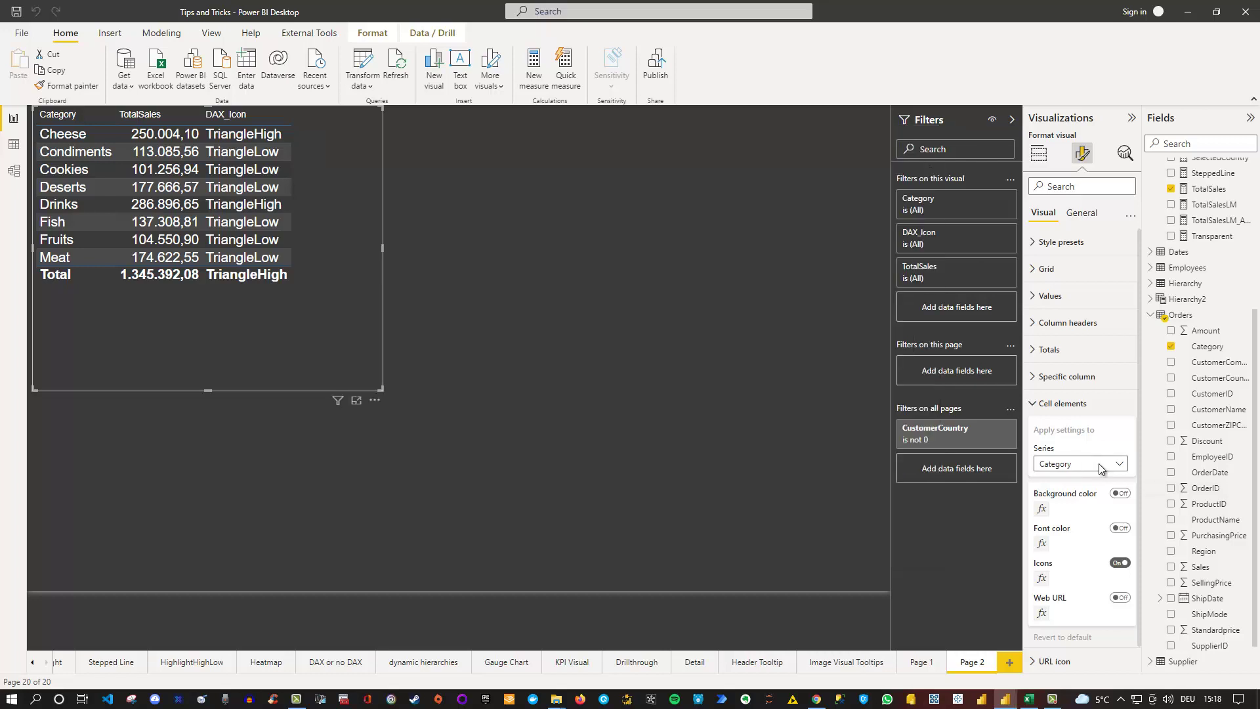
Turn on TotalSales icons using Field value format style based on the DAX_Icon measure.
left_click(1100, 468)
left_click(1063, 495)
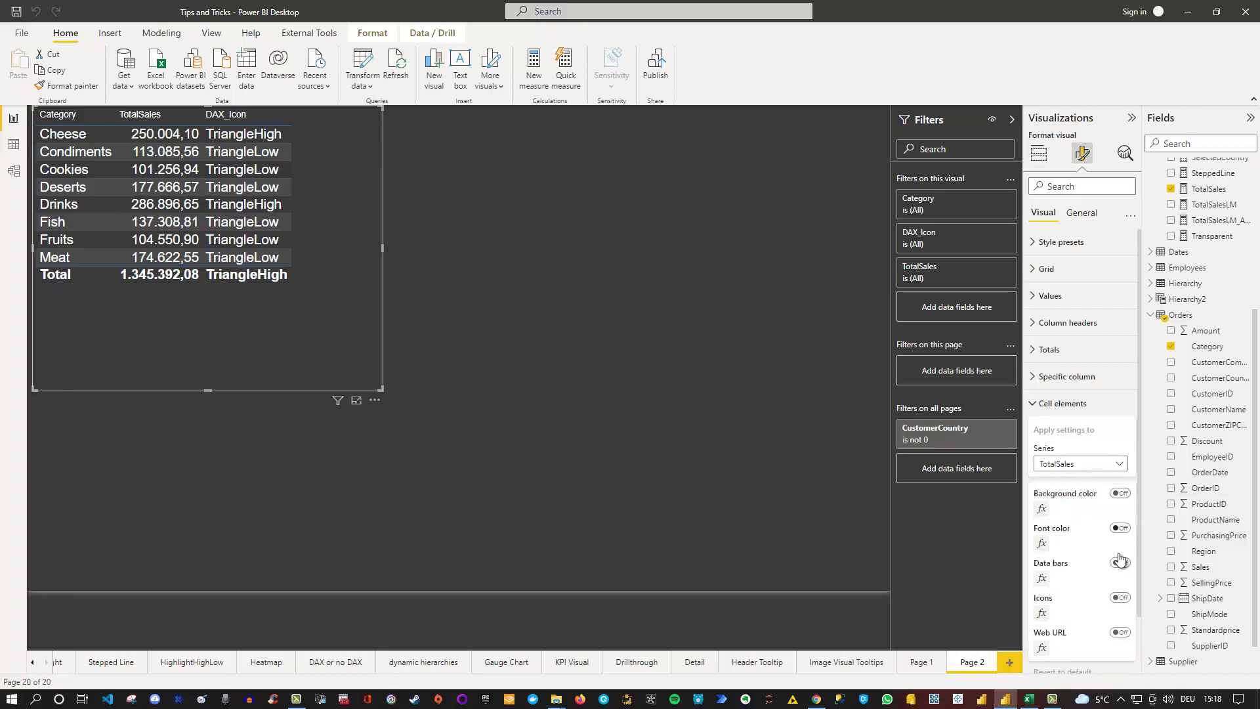
left_click(1120, 598)
left_click(1042, 613)
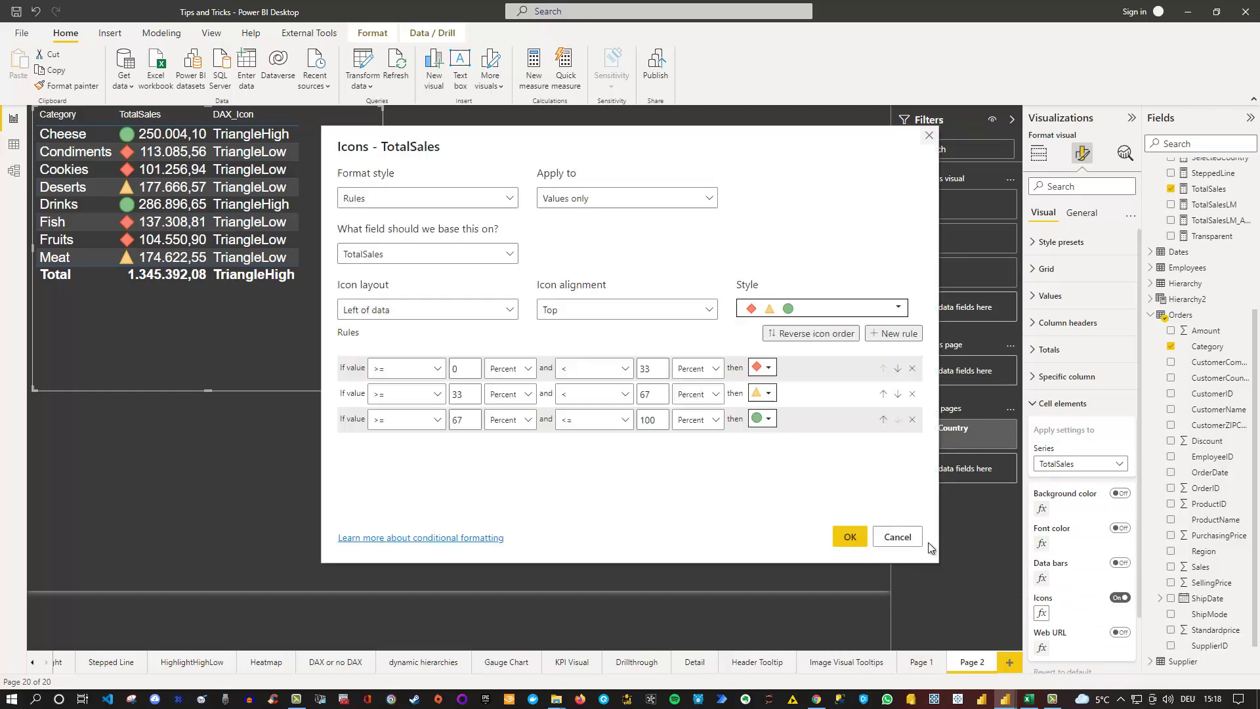
left_click(503, 204)
left_click(400, 235)
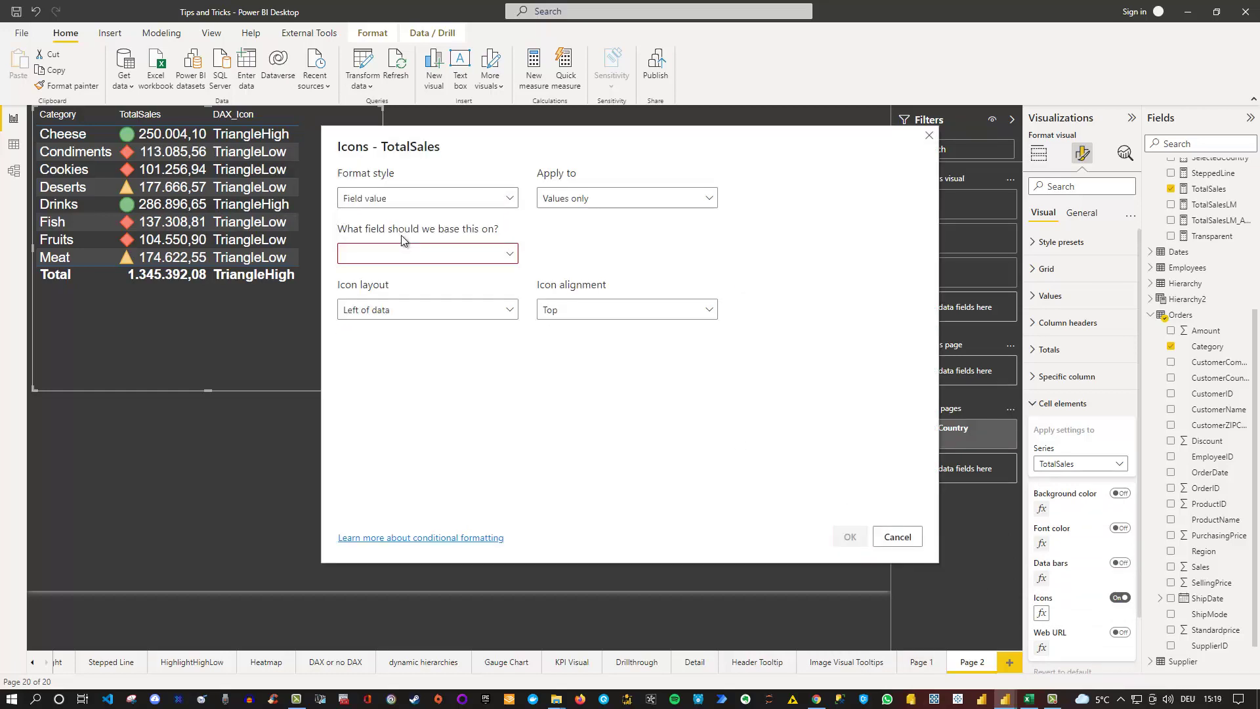
left_click(513, 255)
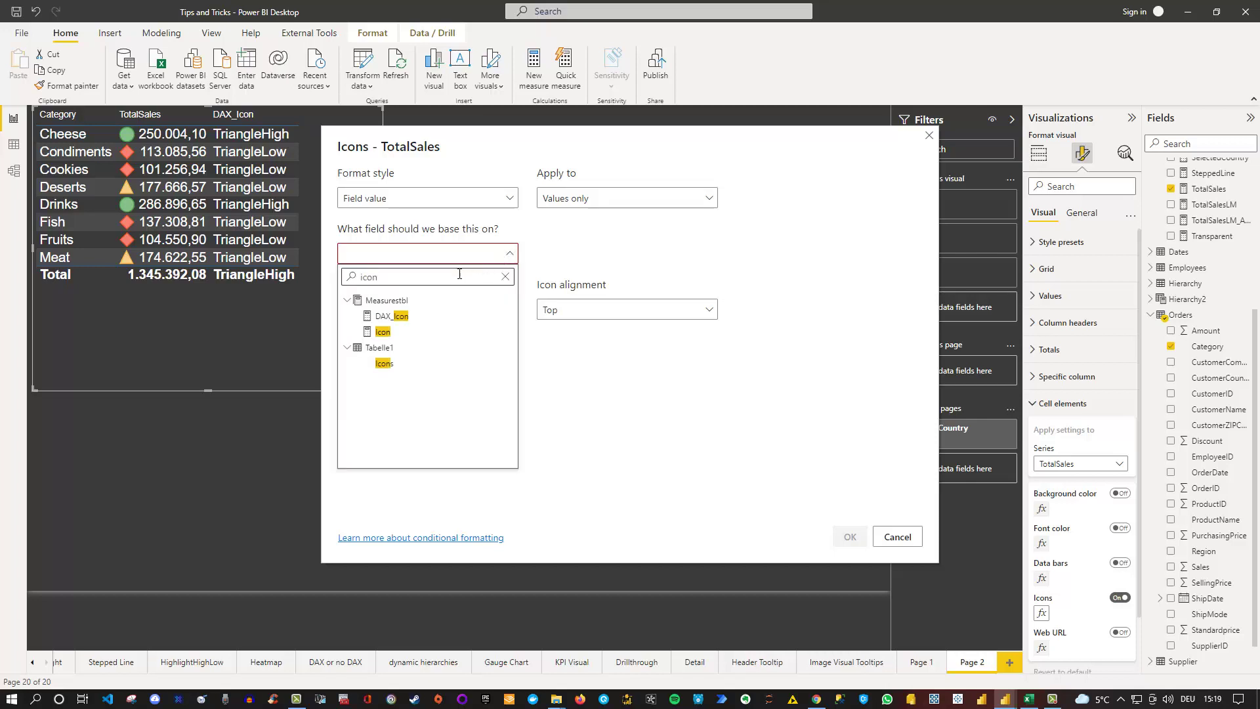
left_click(390, 318)
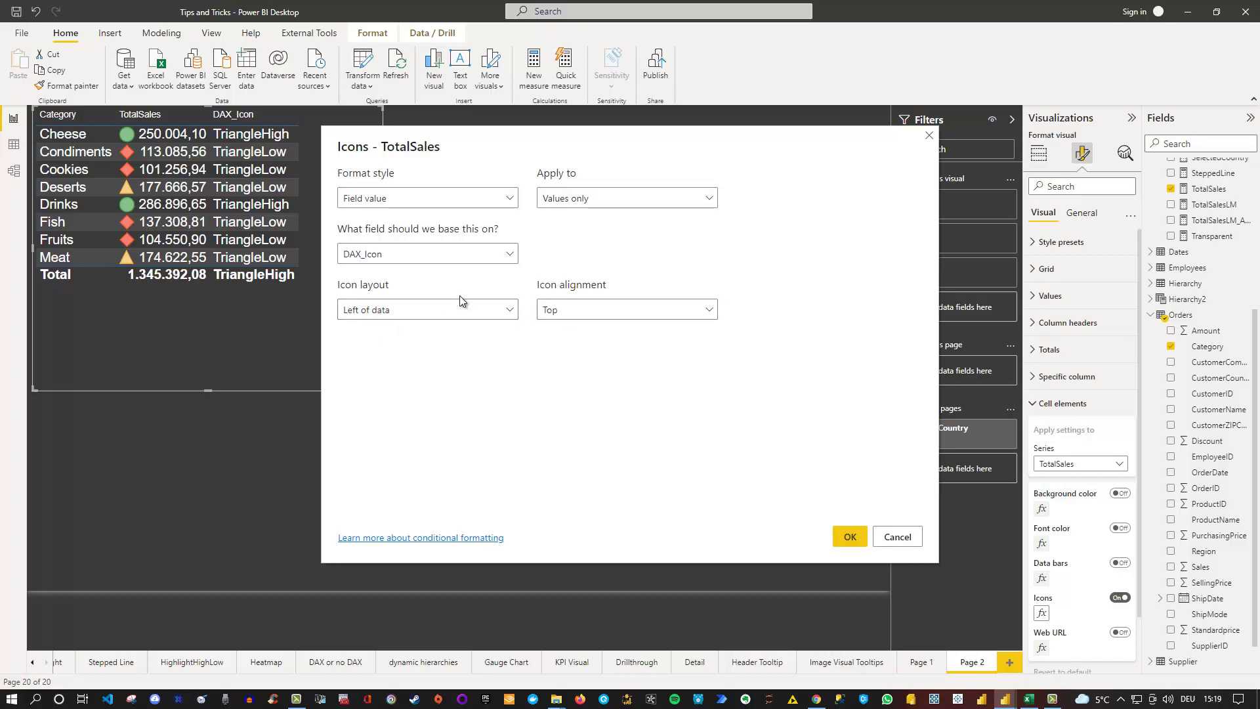
left_click(847, 537)
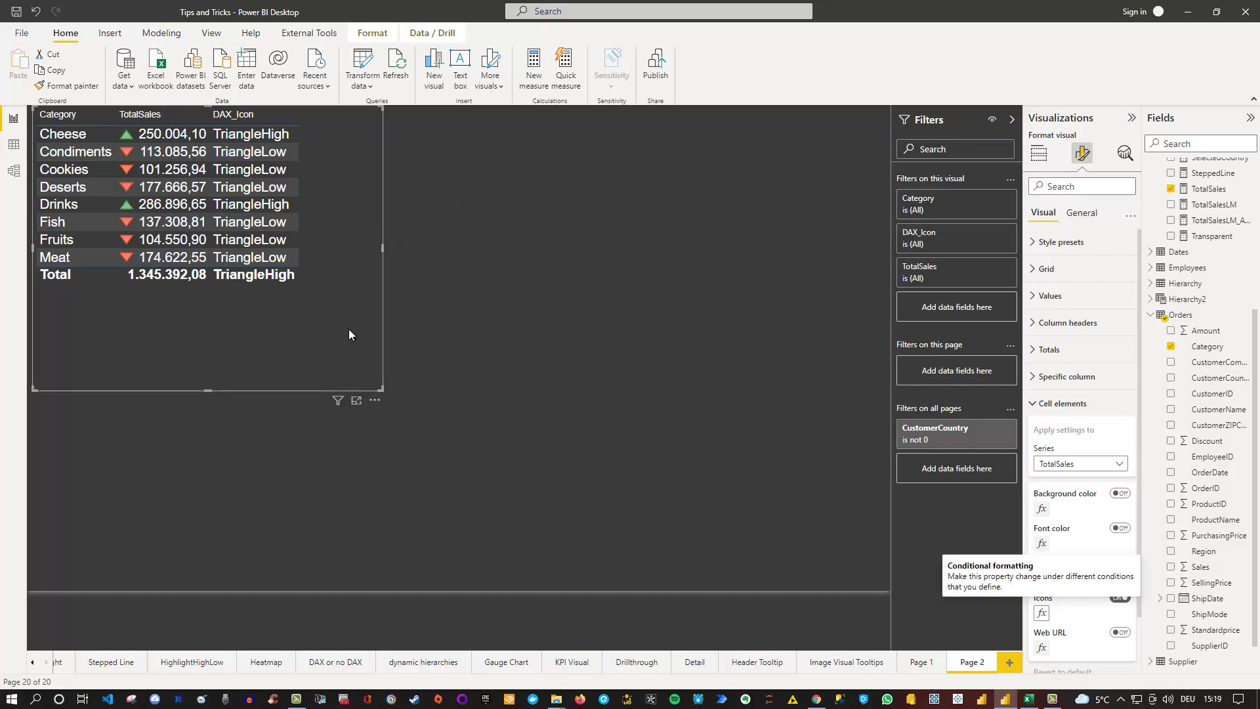
Remove DAX_Icon from the table's Values well in Build visual.
left_click(1039, 153)
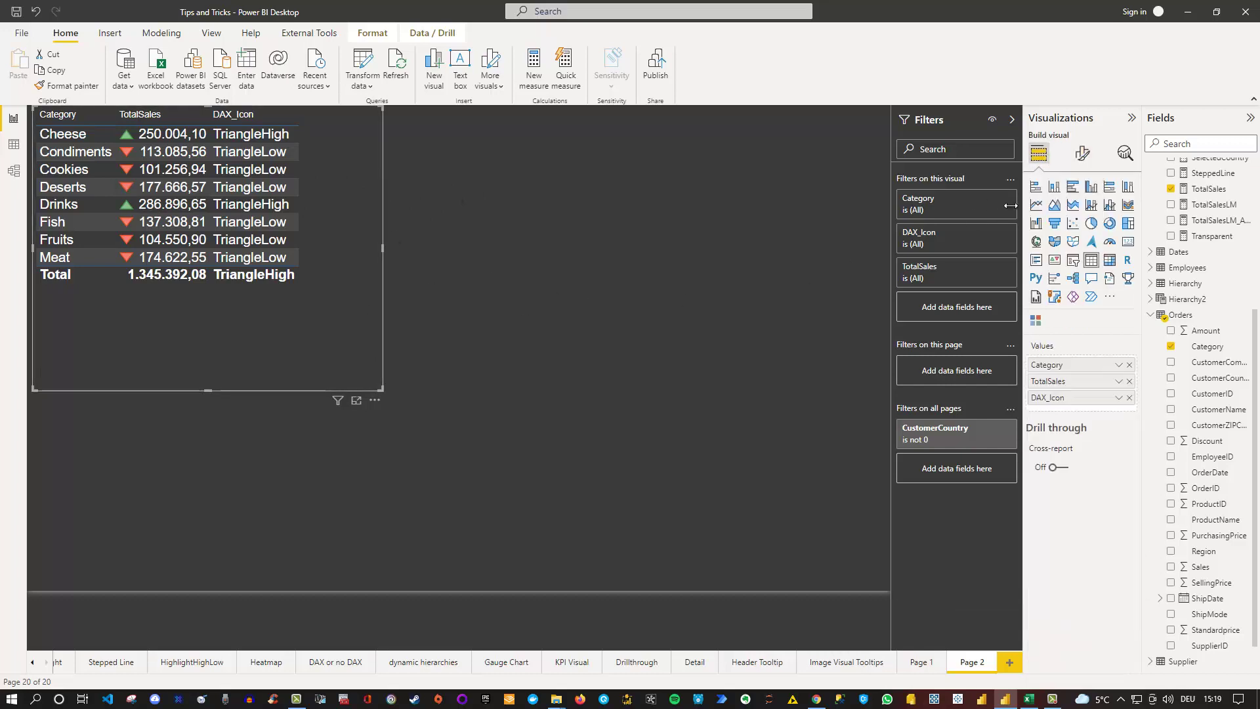
left_click(1129, 399)
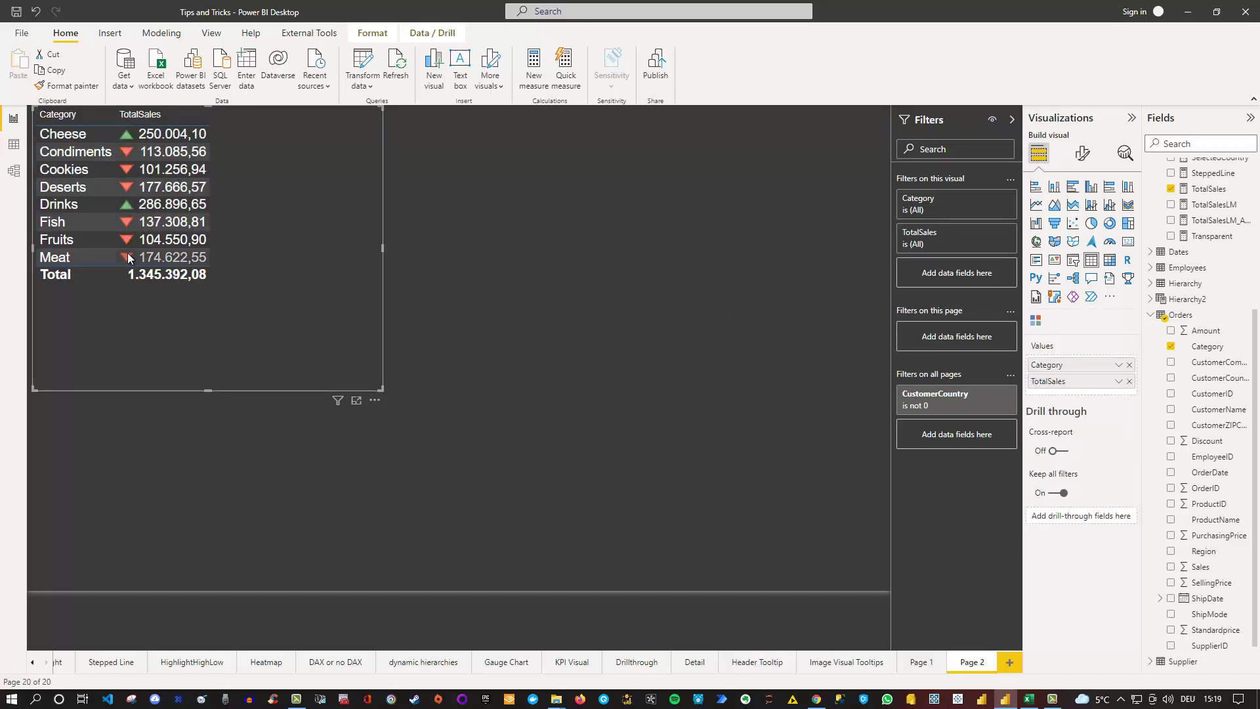
mouse_move(128, 258)
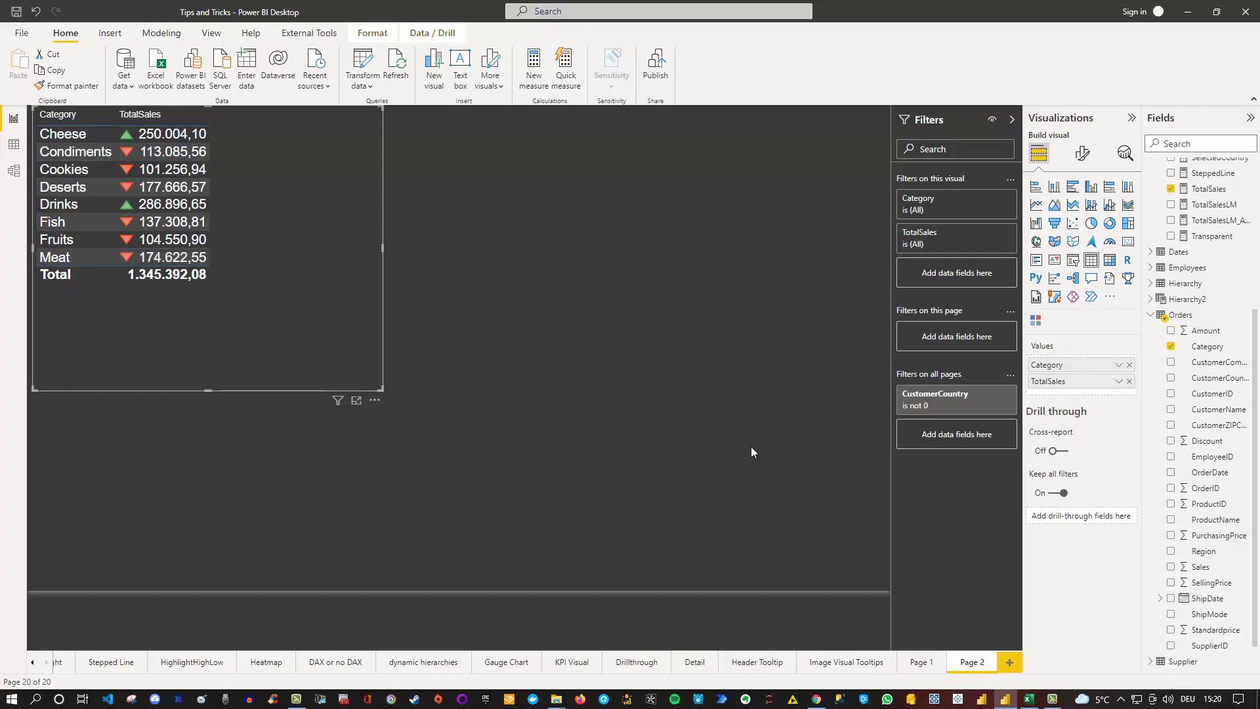
Go back to Page 1 with the Icons table of available icon names.
left_click(922, 661)
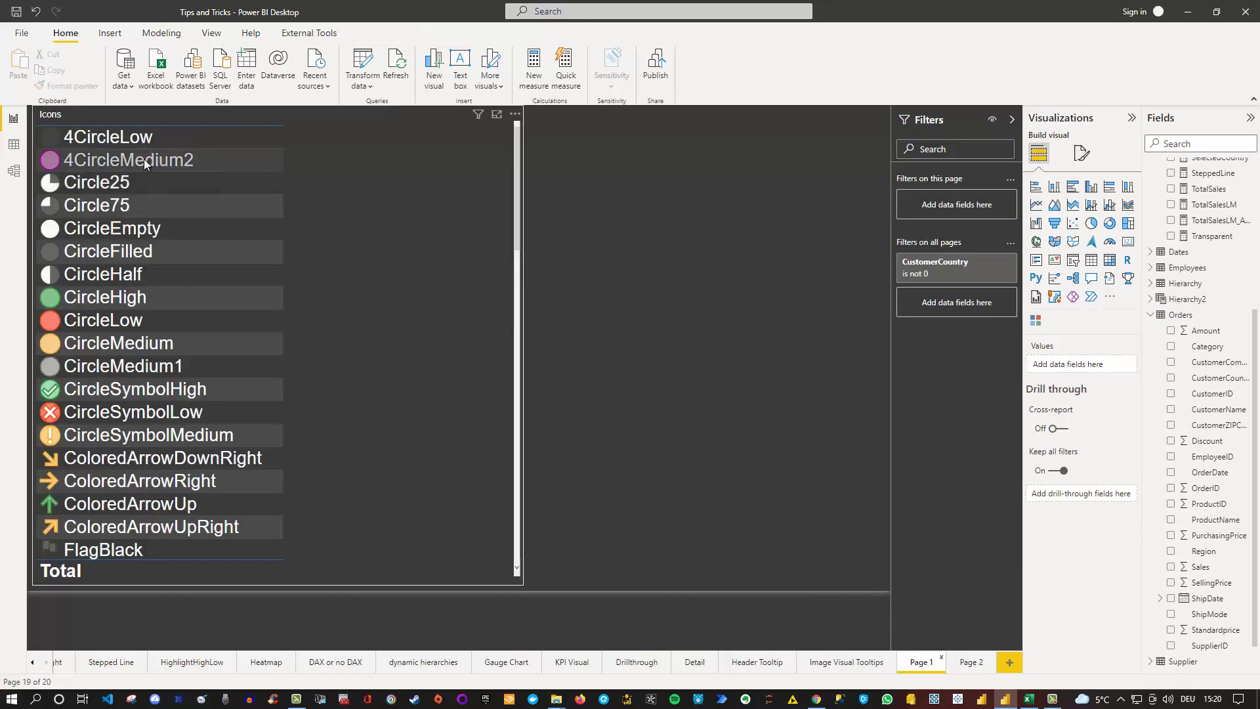